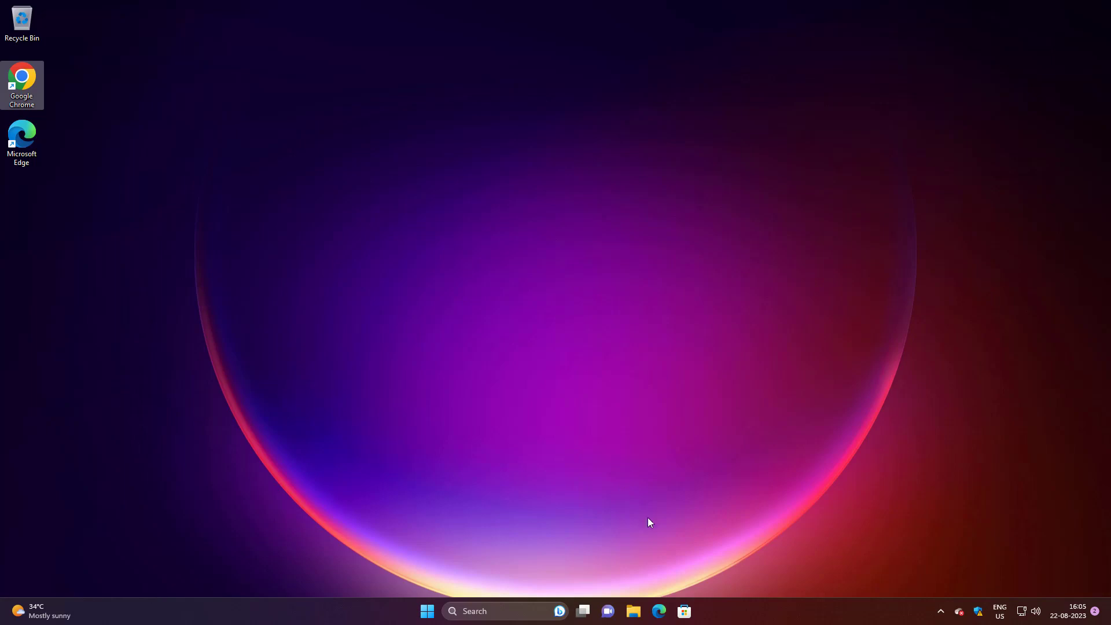
Open Google Chrome maximized, search the web for "jdk download" and open Oracle's Java Downloads page
{"action": "double_click", "coordinate": [26, 88]}
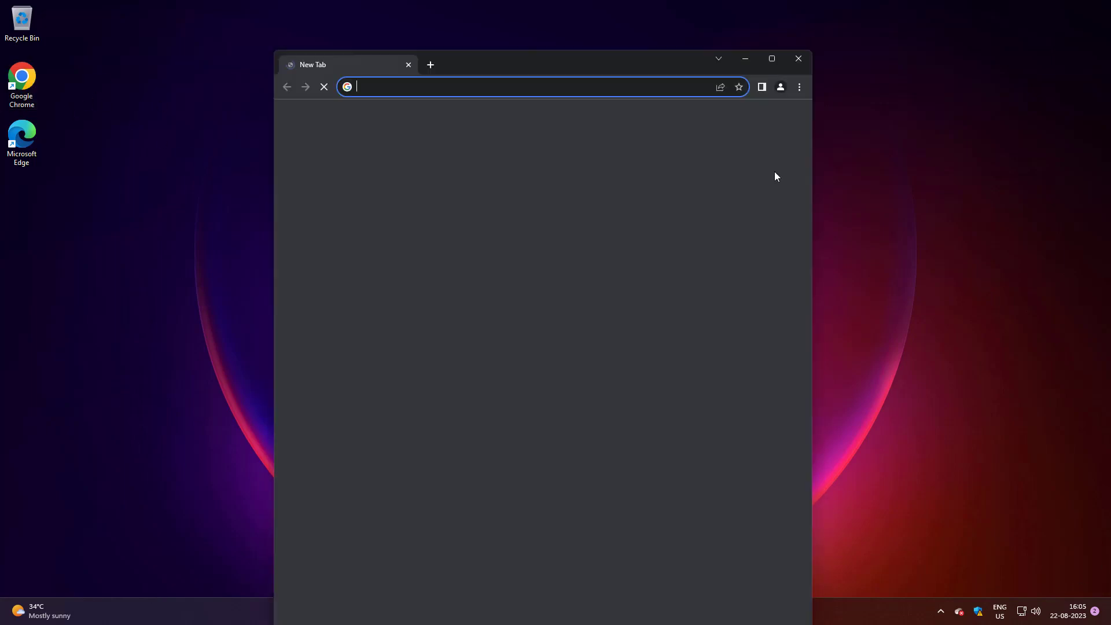
{"action": "left_click", "coordinate": [772, 58]}
{"action": "left_click", "coordinate": [588, 34]}
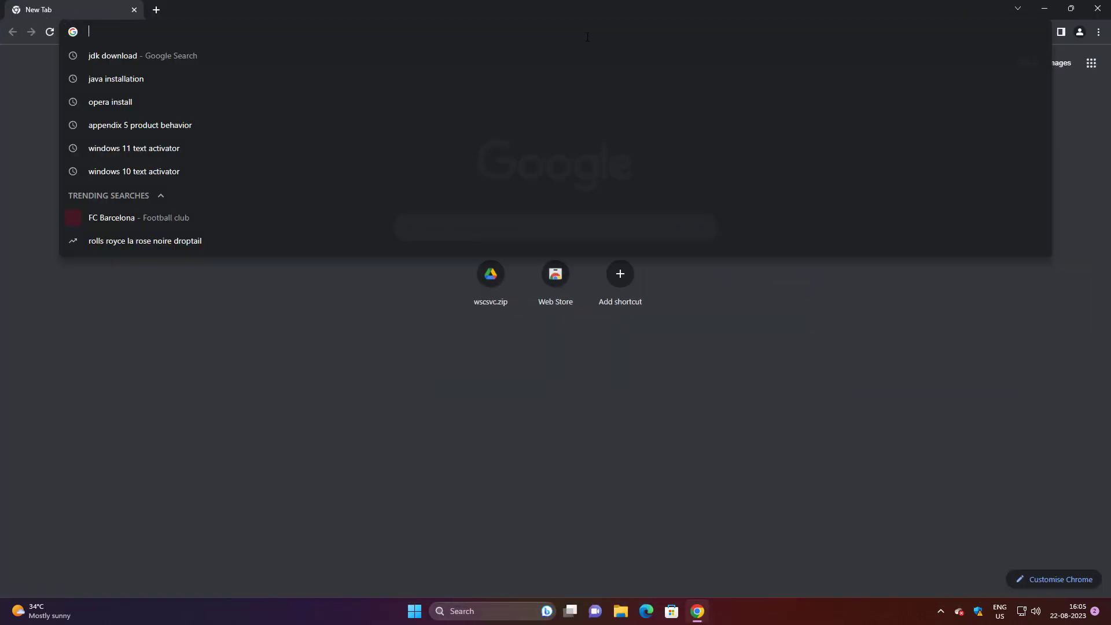
{"action": "type", "text": "jdk down"}
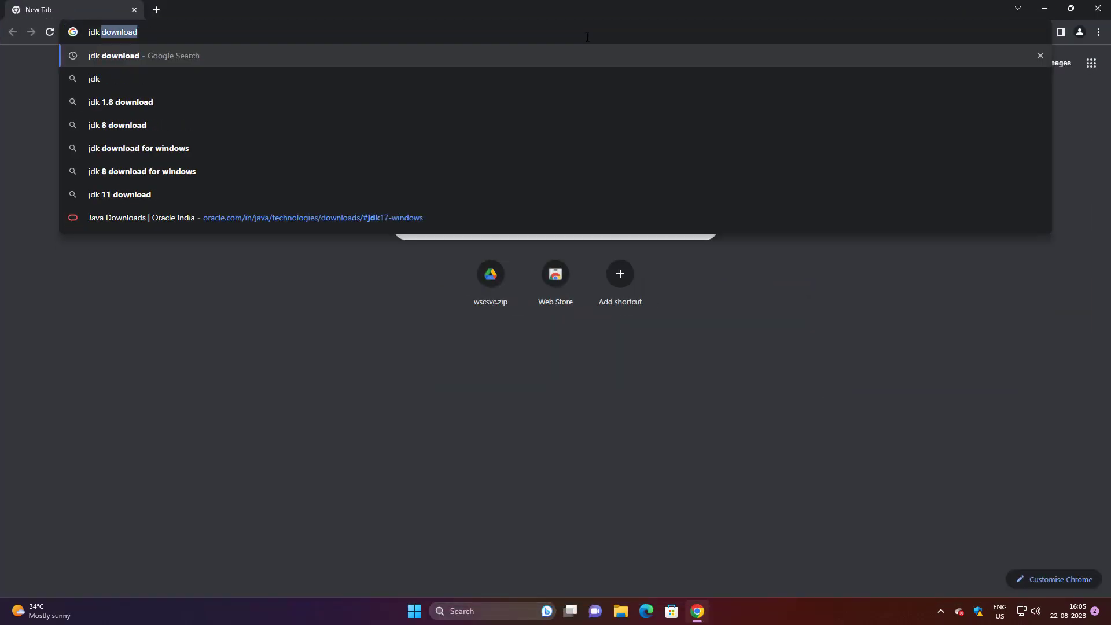
{"action": "type", "text": "load"}
{"action": "key", "text": "Return"}
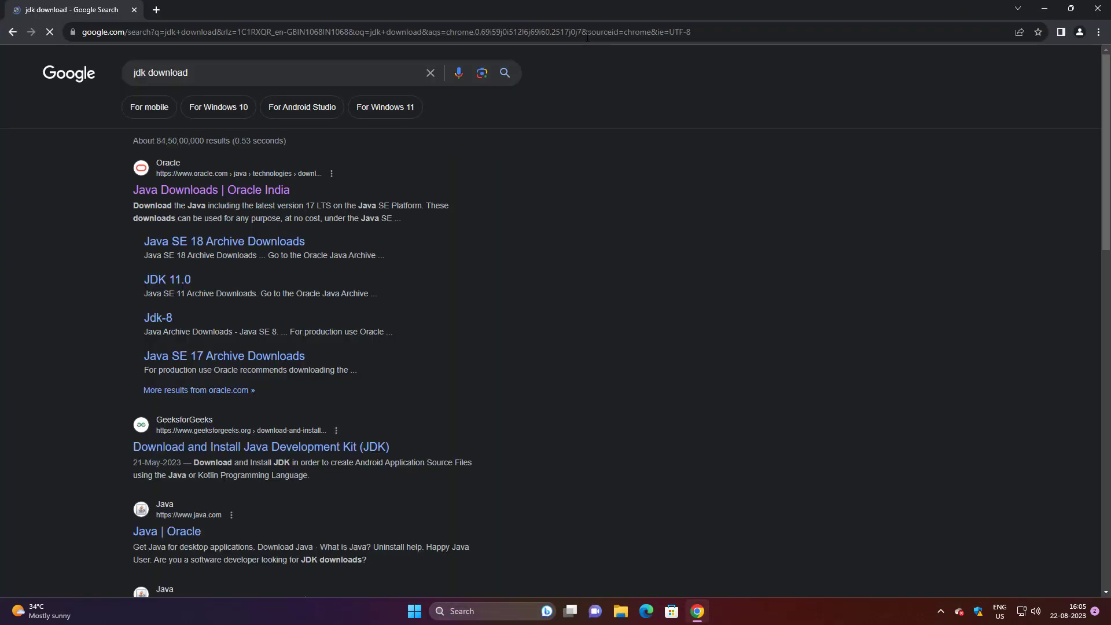
{"action": "left_click", "coordinate": [276, 191]}
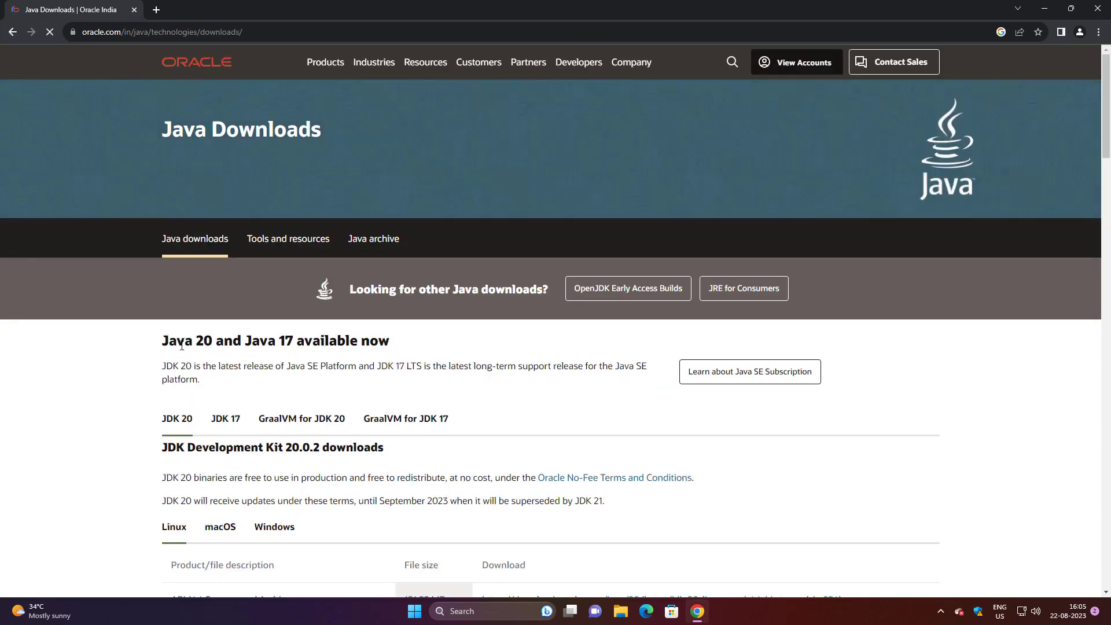
Show the JDK 20 downloads for Windows and locate the x64 Installer entry
{"action": "scroll", "coordinate": [211, 344], "scroll_direction": "down", "scroll_amount": 1}
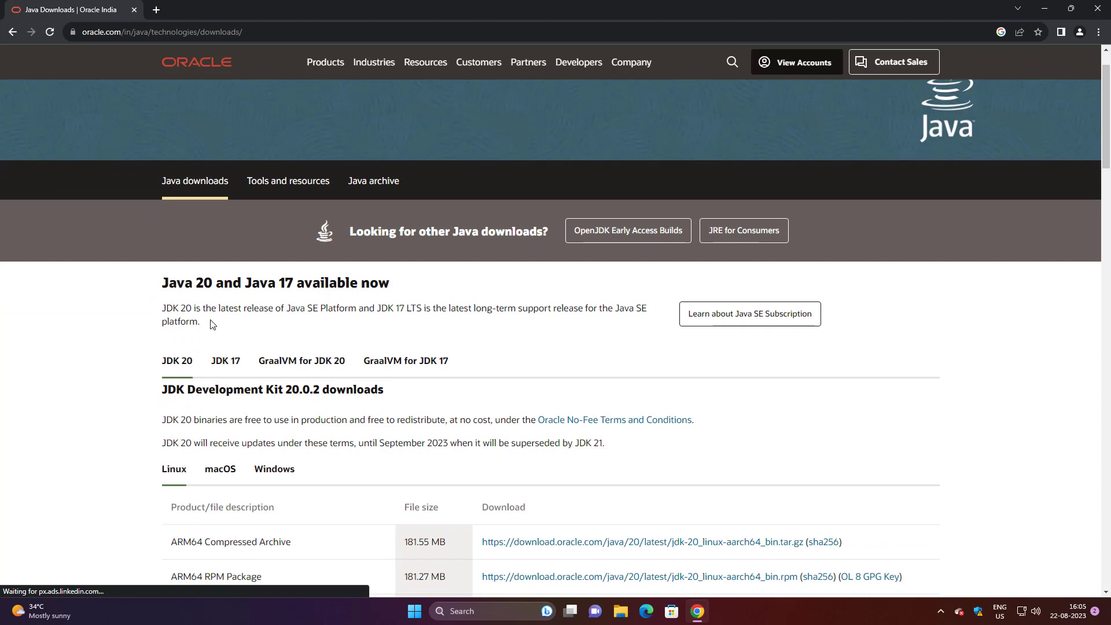
{"action": "left_click", "coordinate": [172, 363]}
{"action": "scroll", "coordinate": [172, 364], "scroll_direction": "down", "scroll_amount": 2}
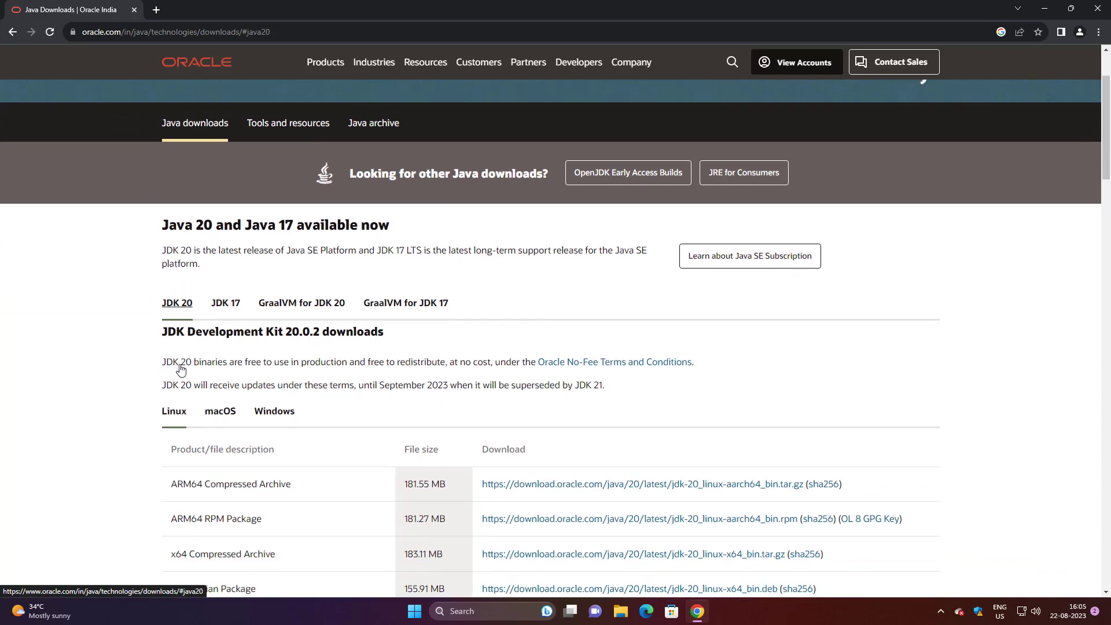
{"action": "left_click", "coordinate": [256, 358]}
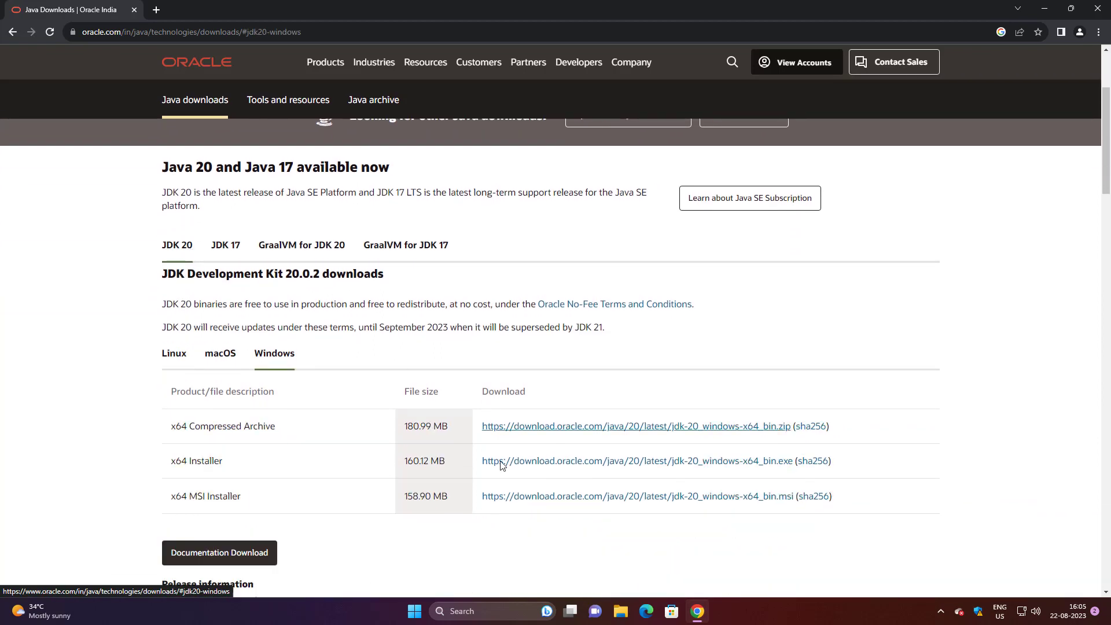
{"action": "scroll", "coordinate": [418, 465], "scroll_direction": "down", "scroll_amount": 1}
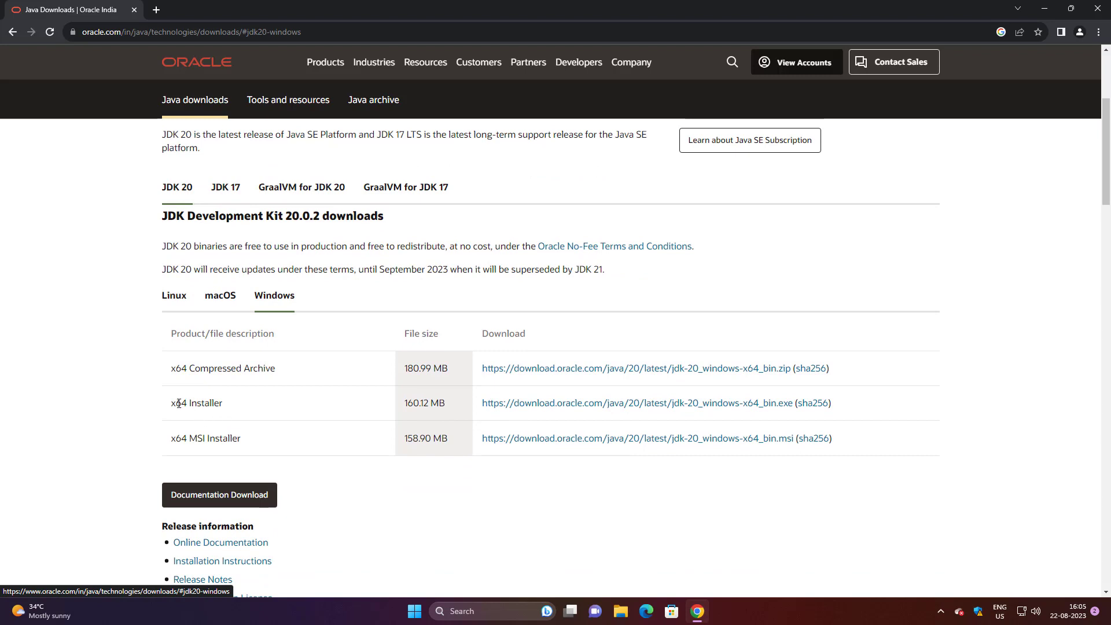
{"action": "left_click_drag", "start_coordinate": [172, 403], "coordinate": [224, 405]}
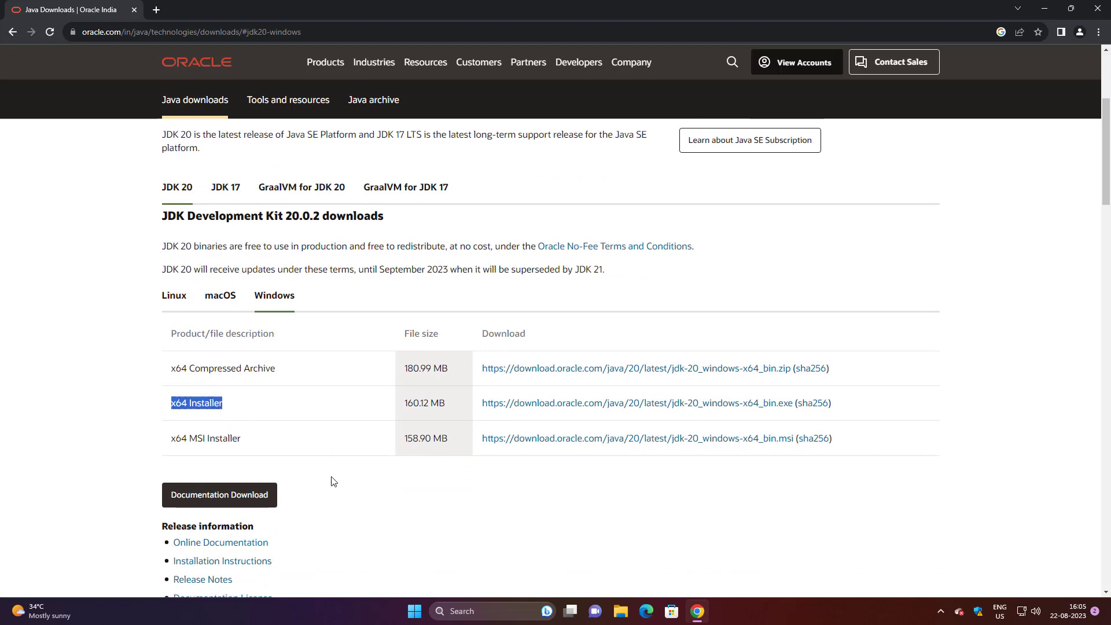
Check the PC's system type in the device specifications of Windows Settings, then close Settings
{"action": "left_click", "coordinate": [414, 617]}
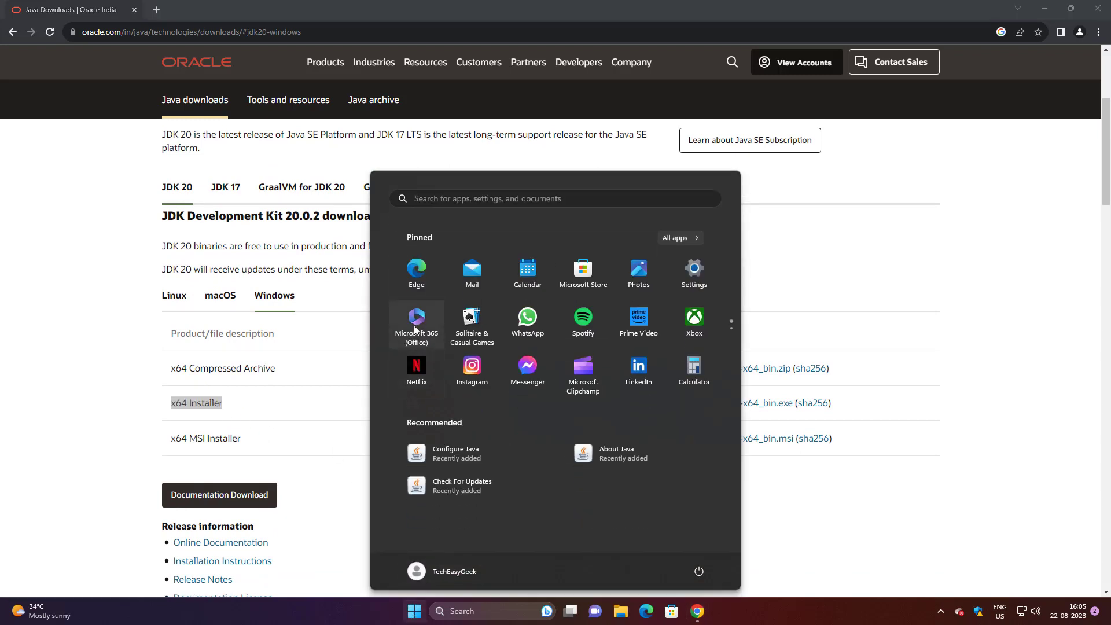
{"action": "left_click", "coordinate": [695, 278]}
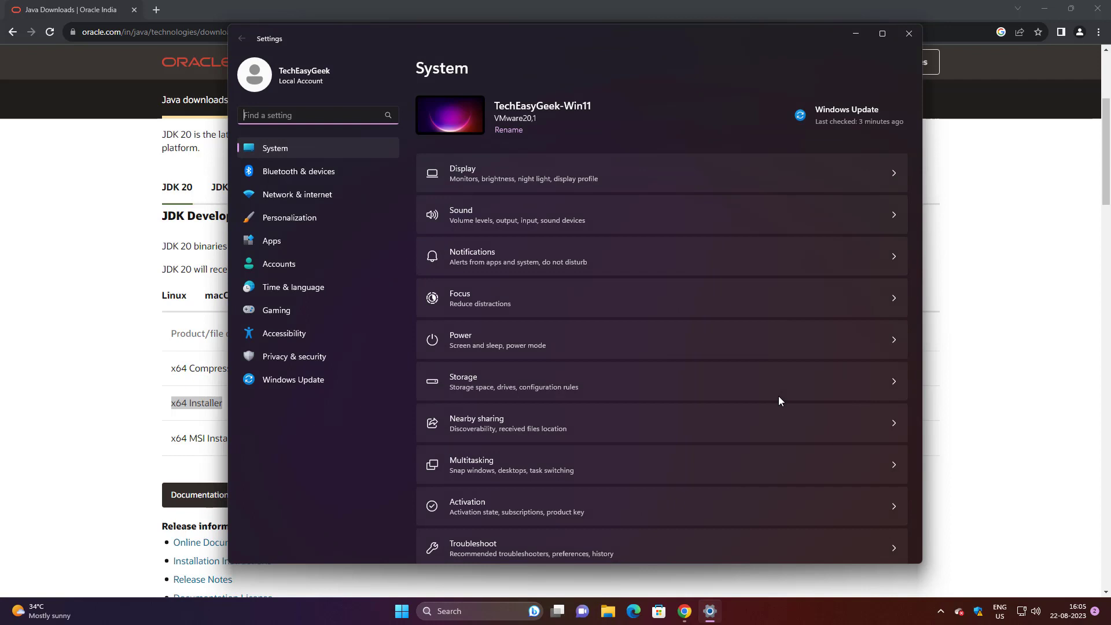
{"action": "scroll", "coordinate": [778, 395], "scroll_direction": "down", "scroll_amount": 5}
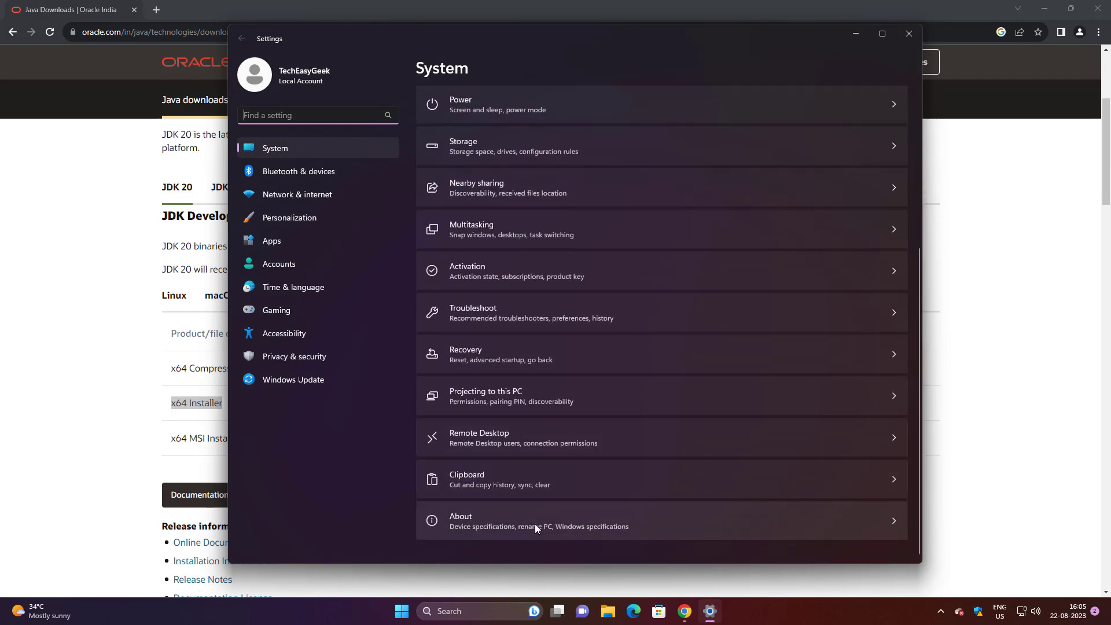
{"action": "left_click", "coordinate": [475, 520]}
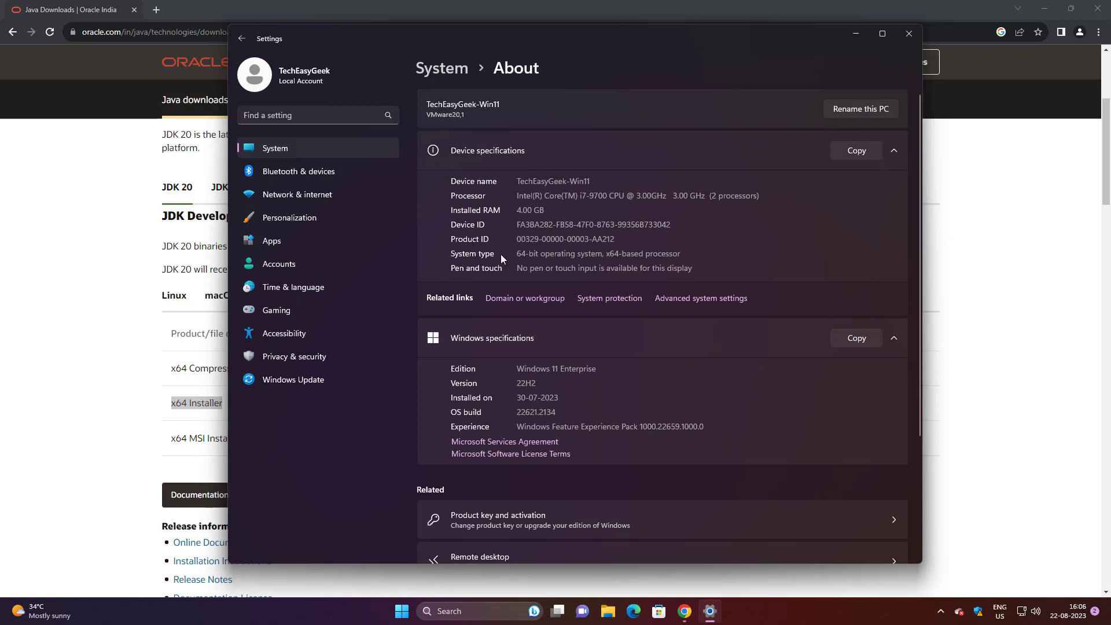
{"action": "left_click_drag", "start_coordinate": [518, 254], "coordinate": [700, 258]}
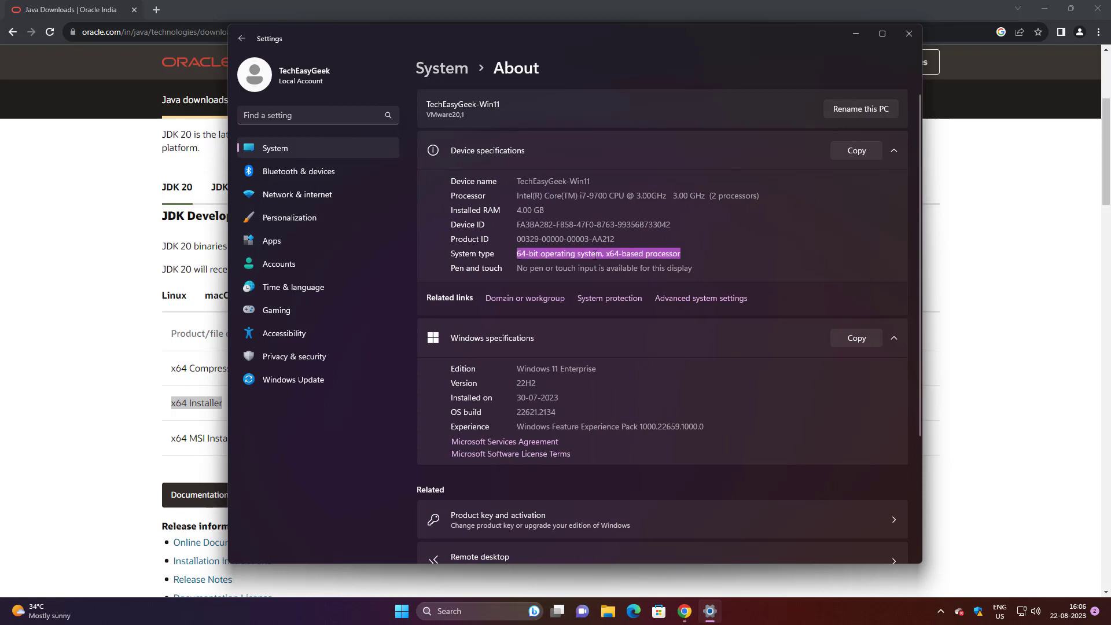
{"action": "left_click", "coordinate": [907, 34]}
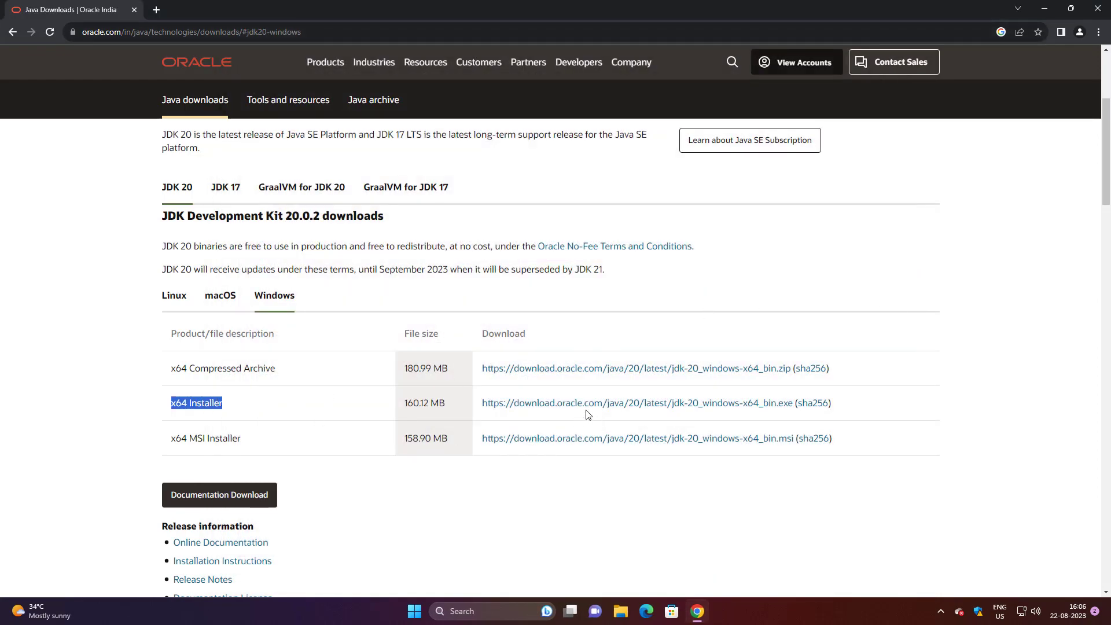
Download the x64 Installer jdk-20_windows-x64_bin.exe, launch it and minimize the browser
{"action": "left_click", "coordinate": [553, 405]}
{"action": "left_click", "coordinate": [1042, 33]}
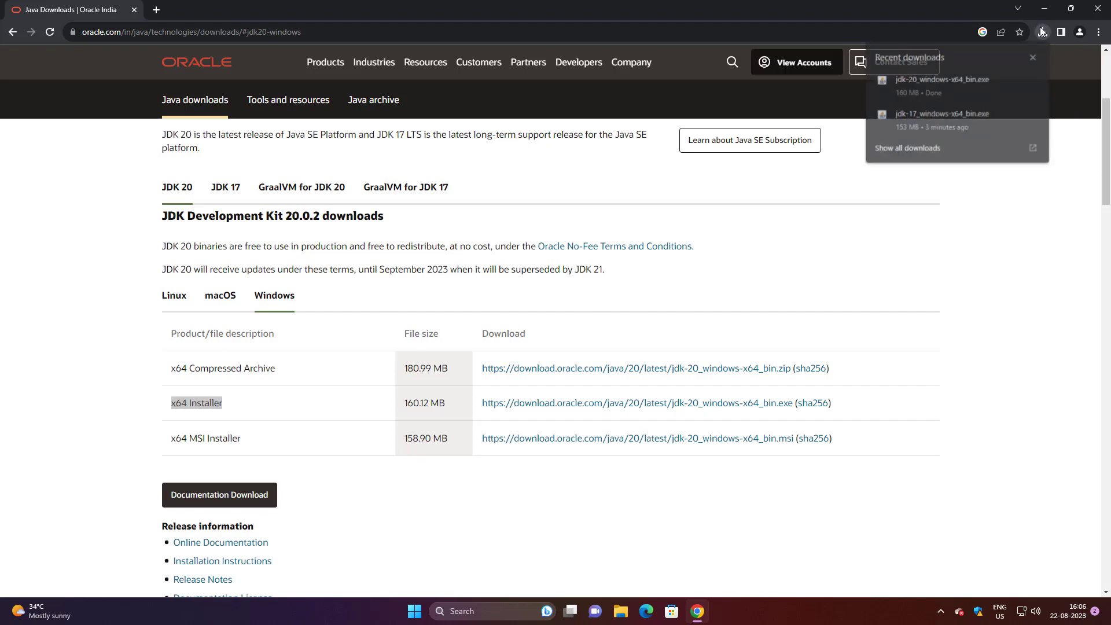
{"action": "left_click", "coordinate": [956, 82]}
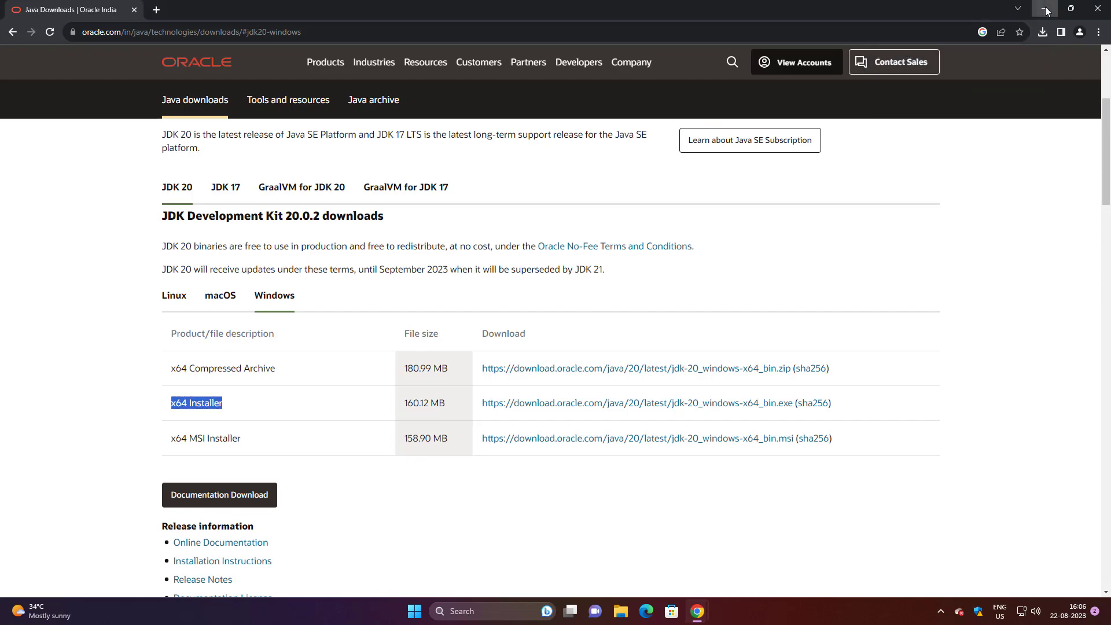
{"action": "left_click", "coordinate": [1045, 8]}
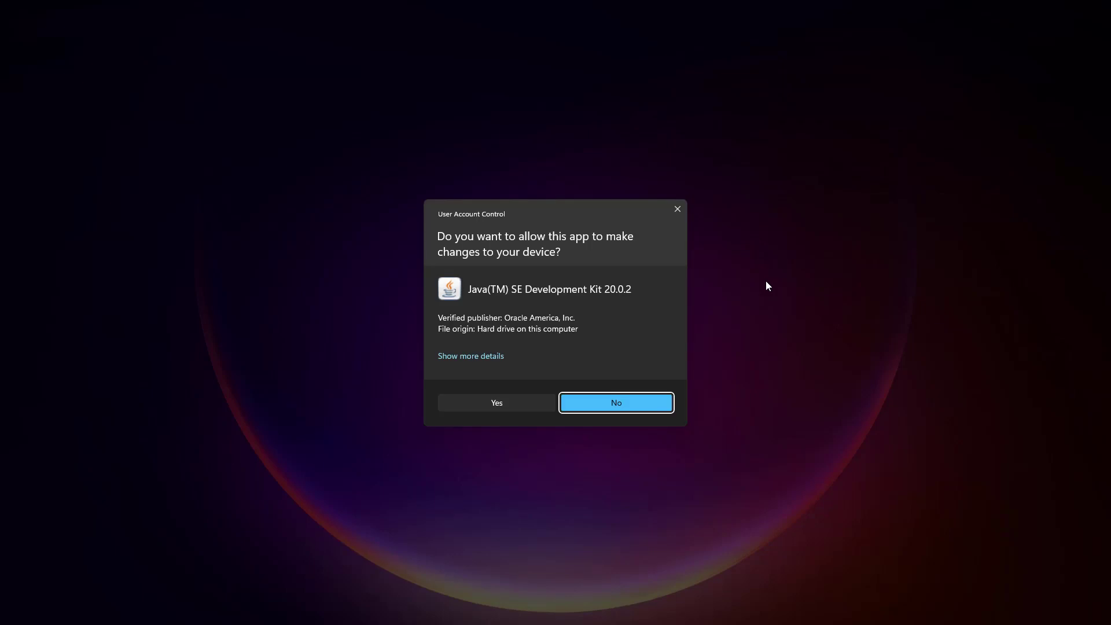
Allow the installer to make changes and install Java SE Development Kit 20.0.2 to C:\Program Files\Java\jdk-20\, then close the wizard
{"action": "left_click", "coordinate": [508, 399]}
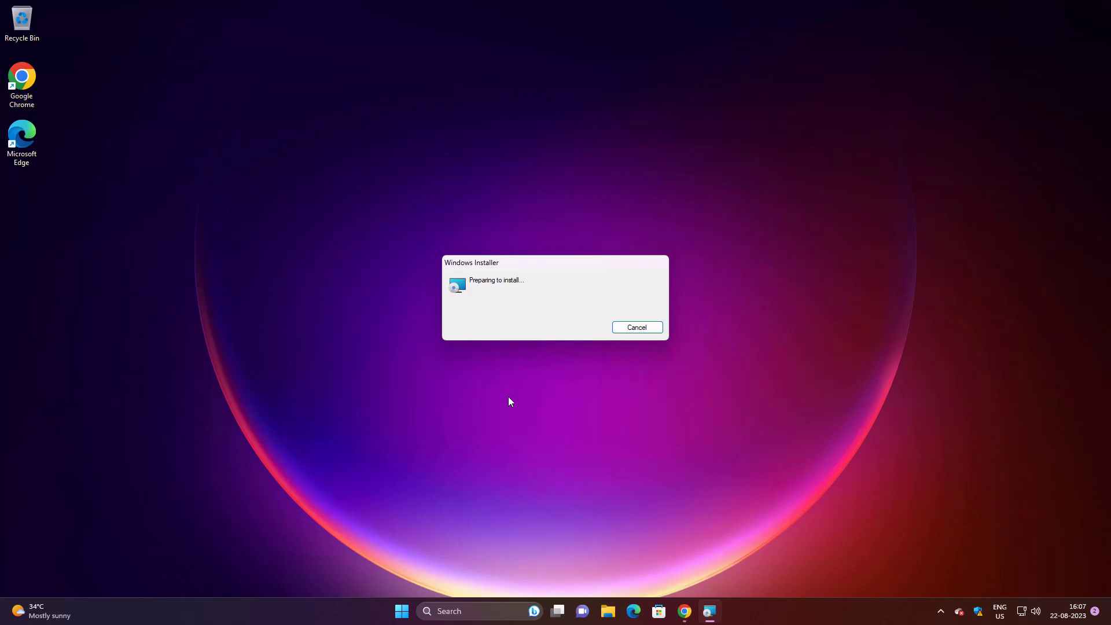
{"action": "left_click", "coordinate": [624, 399]}
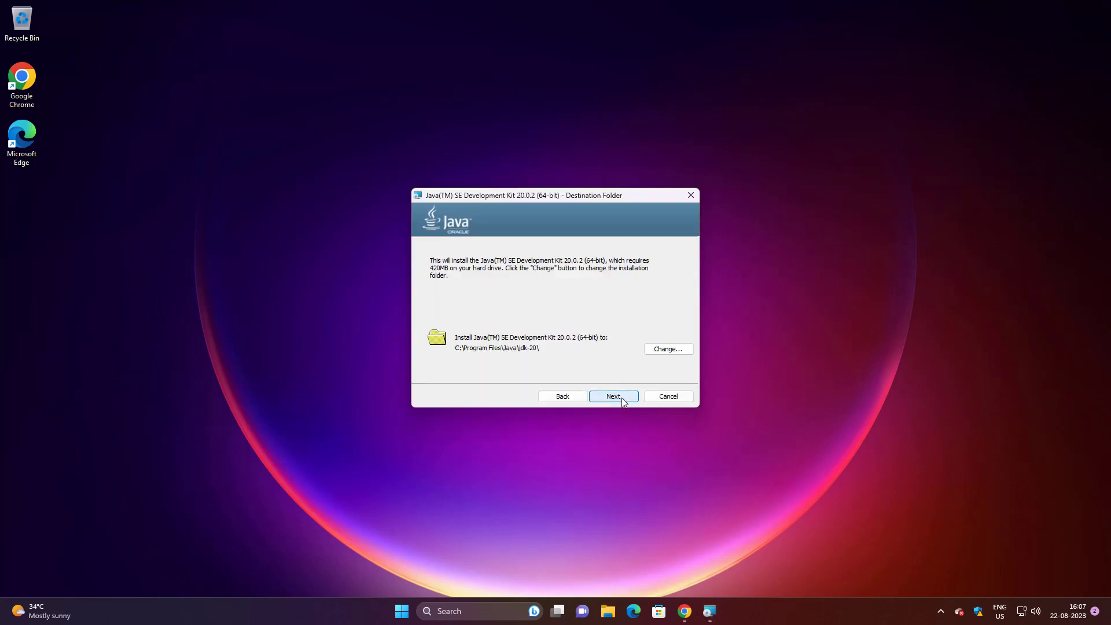
{"action": "left_click", "coordinate": [622, 398]}
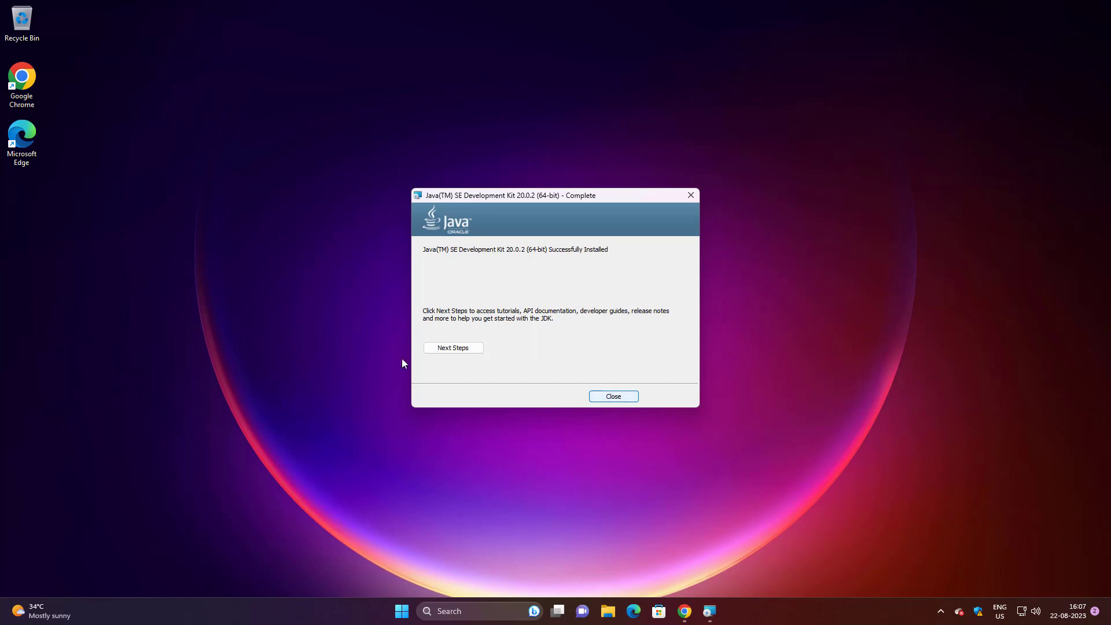
{"action": "left_click", "coordinate": [616, 397]}
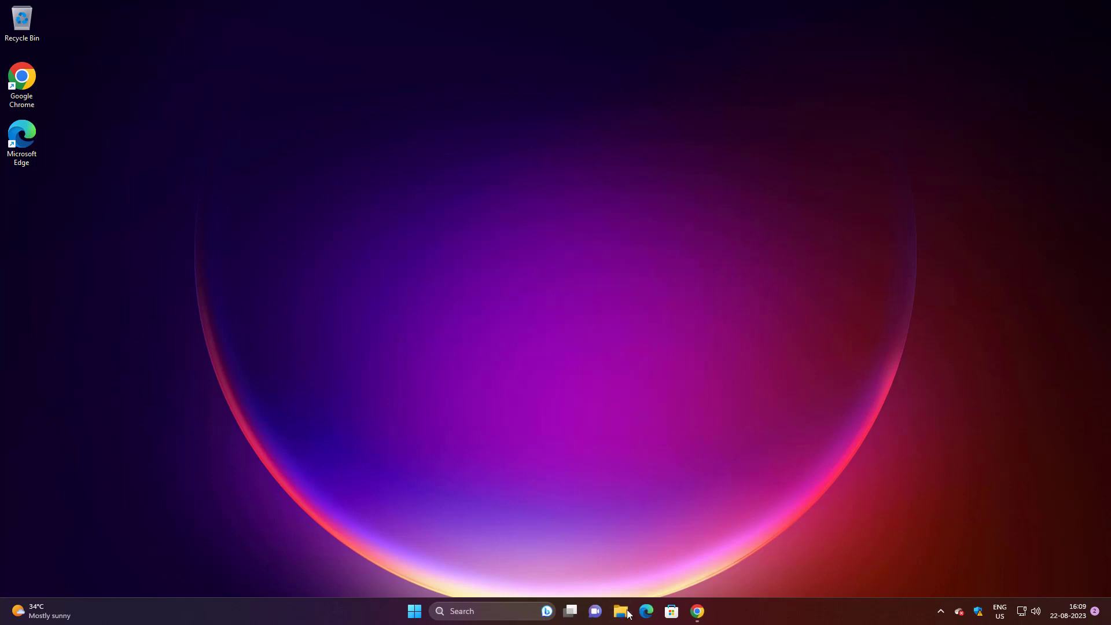
In File Explorer, open the folder C:\Program Files\Java\jdk-20\bin
{"action": "left_click", "coordinate": [621, 611]}
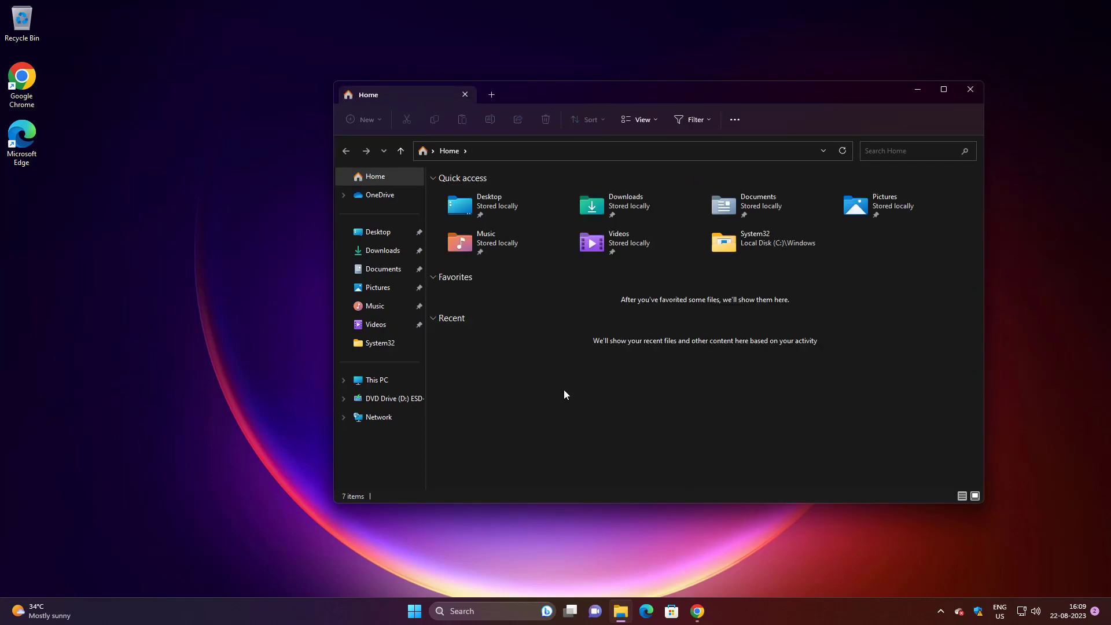
{"action": "left_click", "coordinate": [377, 380]}
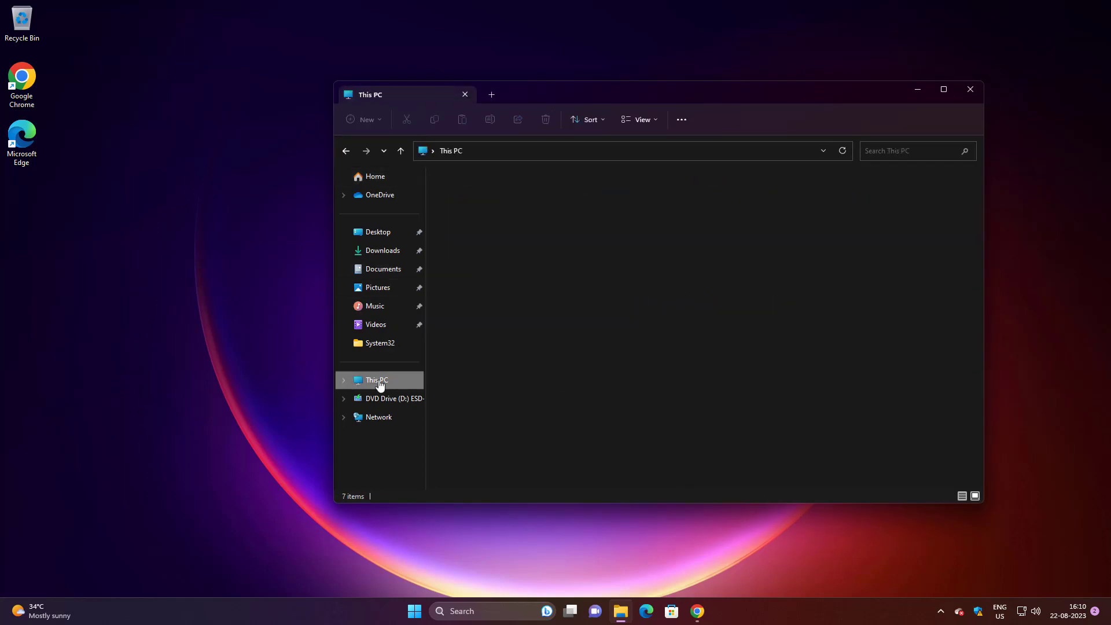
{"action": "double_click", "coordinate": [497, 200]}
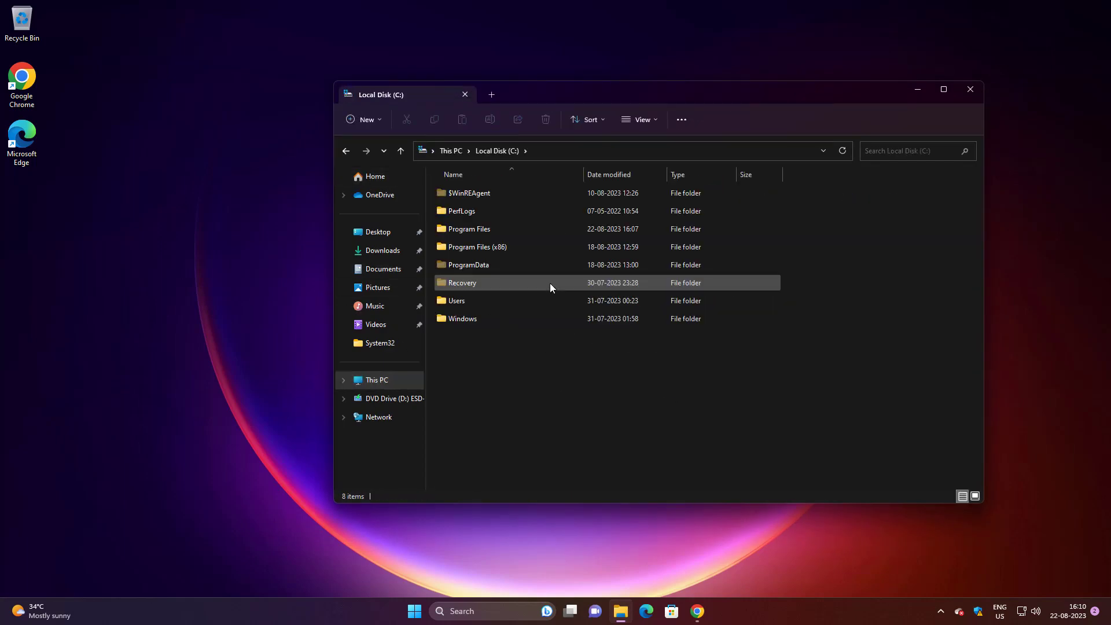
{"action": "double_click", "coordinate": [485, 227]}
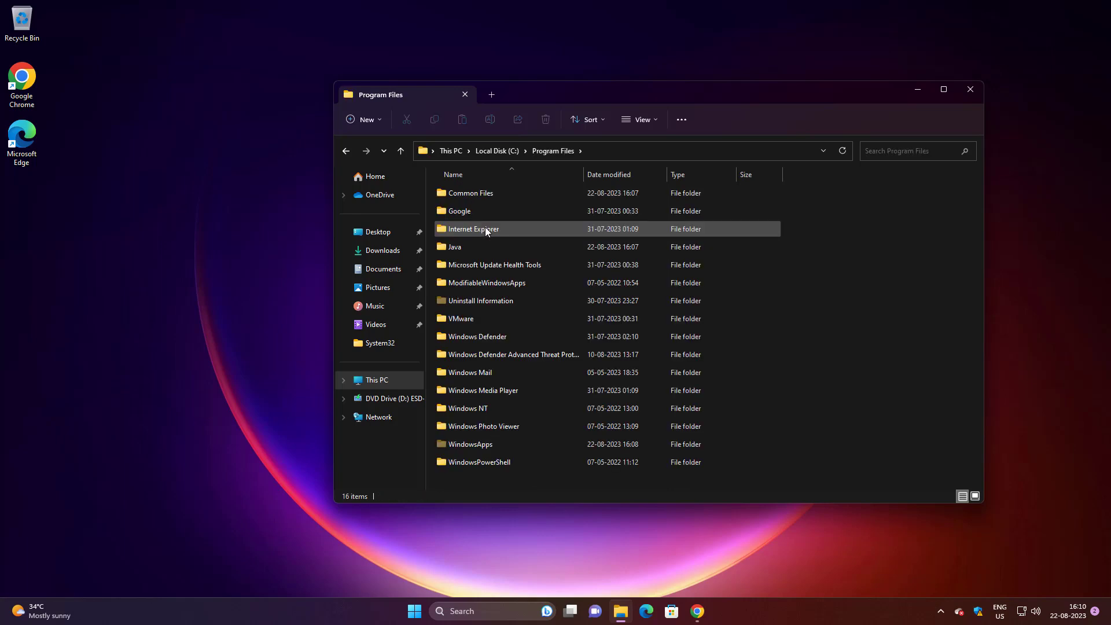
{"action": "left_click", "coordinate": [477, 248]}
{"action": "double_click", "coordinate": [491, 248]}
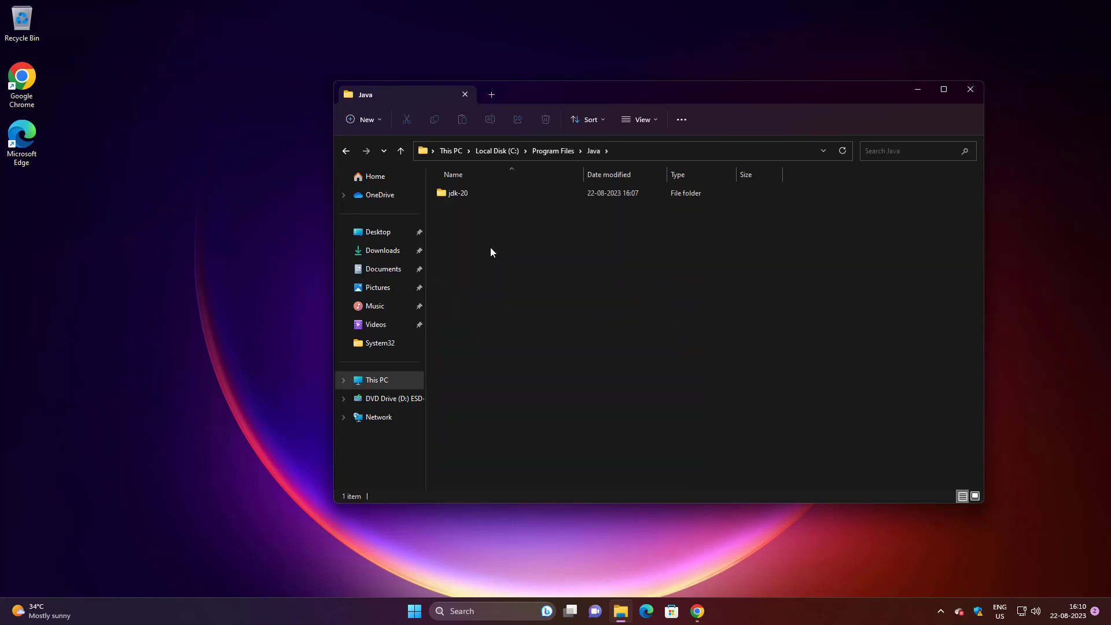
{"action": "double_click", "coordinate": [466, 193]}
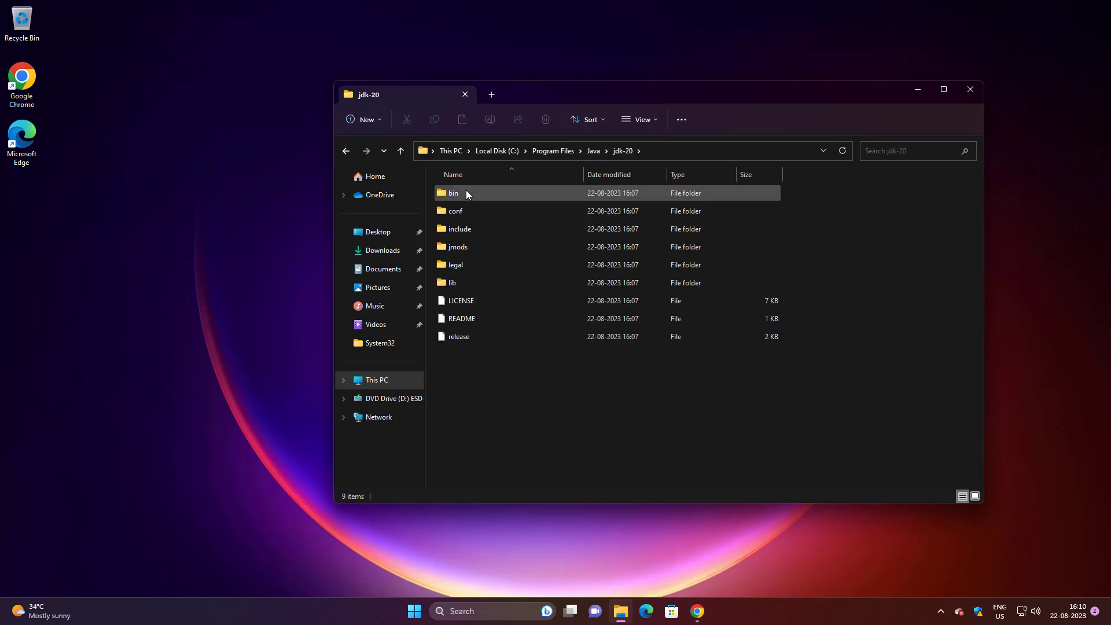
{"action": "double_click", "coordinate": [462, 194]}
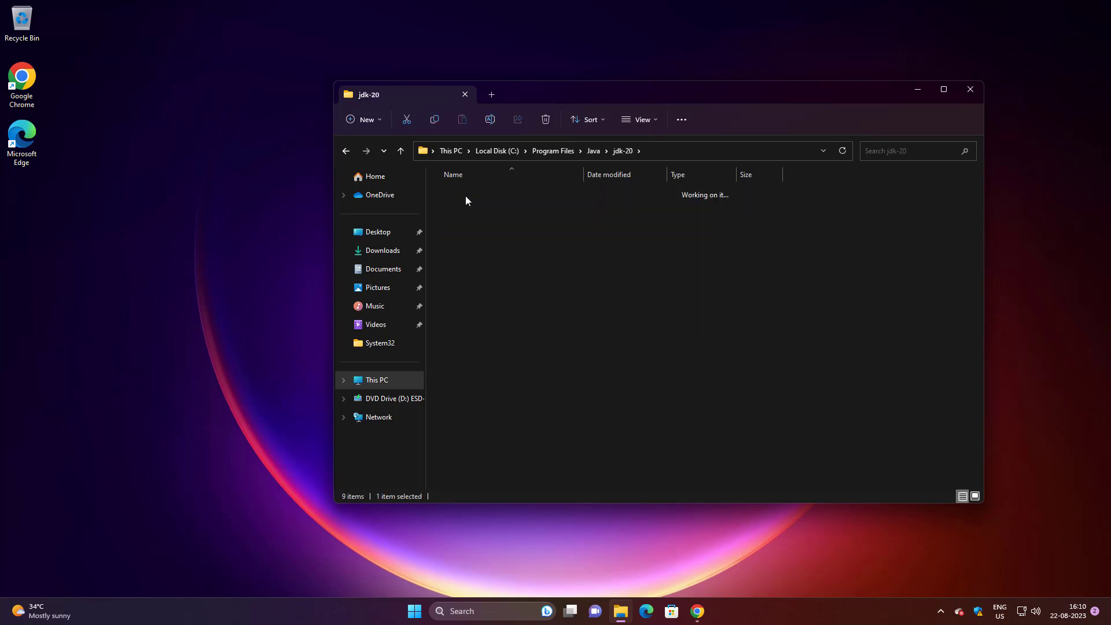
Copy the bin folder's full path, C:\Program Files\Java\jdk-20\bin, and minimize the window
{"action": "left_click", "coordinate": [738, 152]}
{"action": "right_click", "coordinate": [509, 151]}
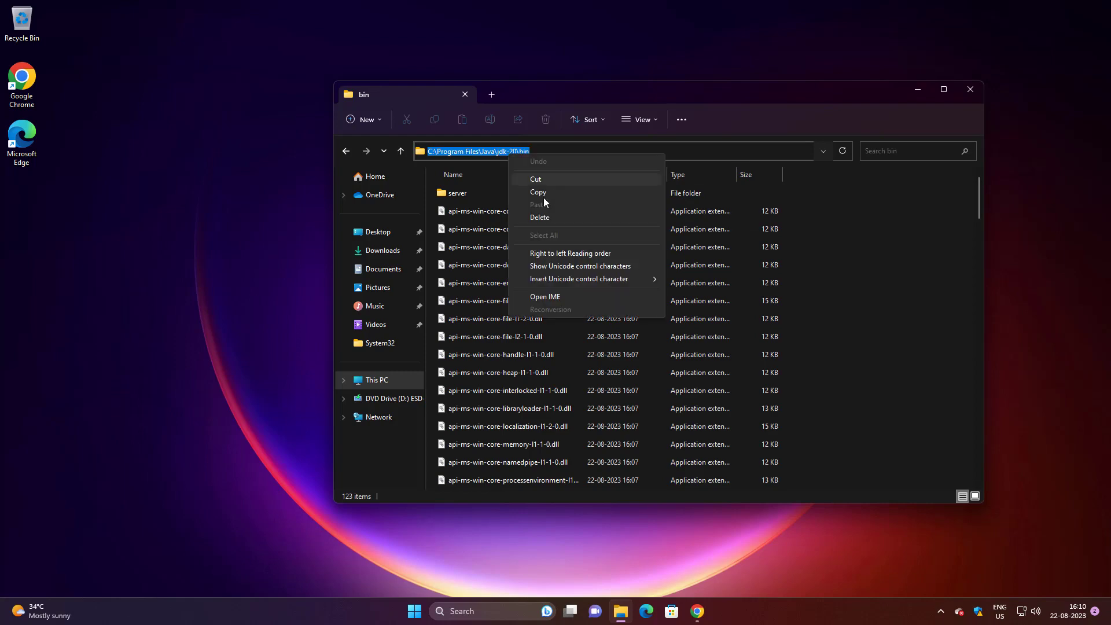
{"action": "left_click", "coordinate": [544, 193]}
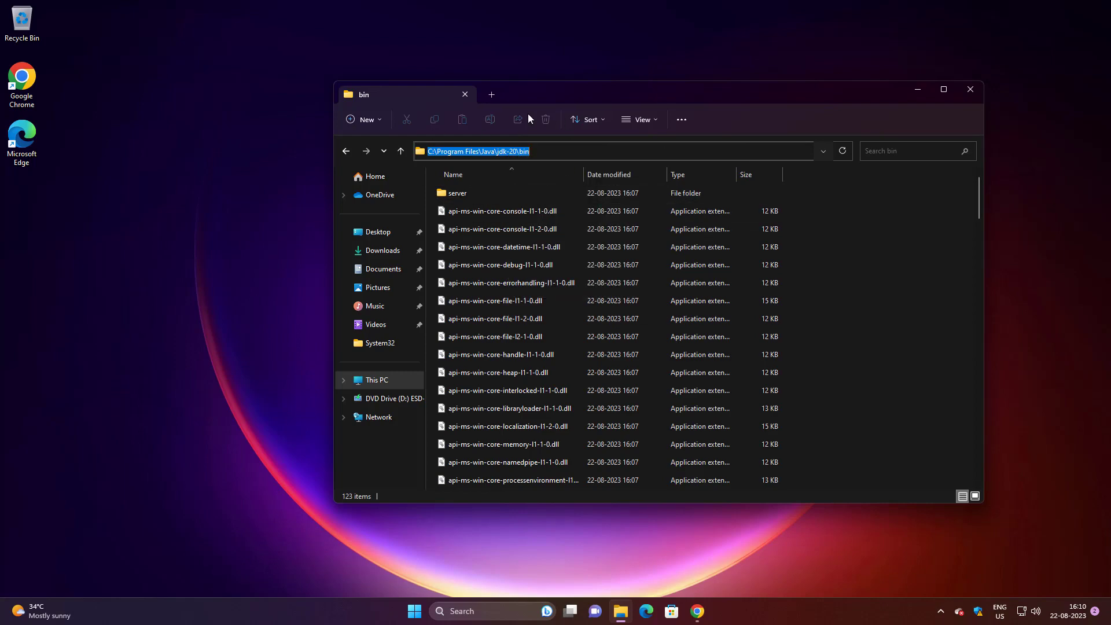
{"action": "left_click", "coordinate": [916, 91]}
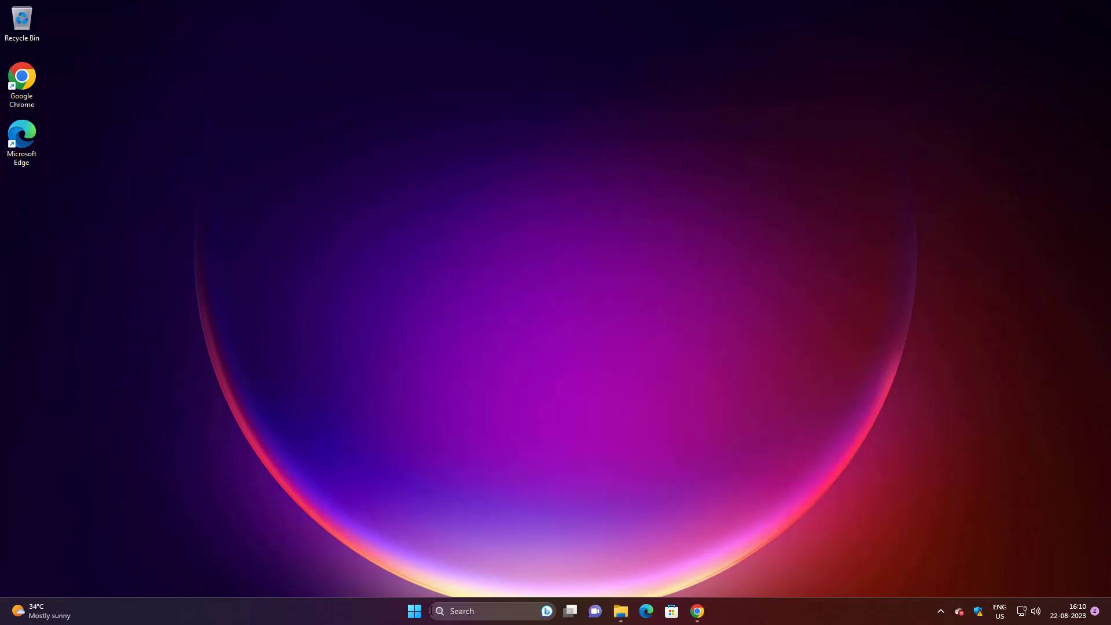
Find and open the advanced system settings through Windows search, and open the Environment Variables dialog
{"action": "left_click", "coordinate": [476, 613]}
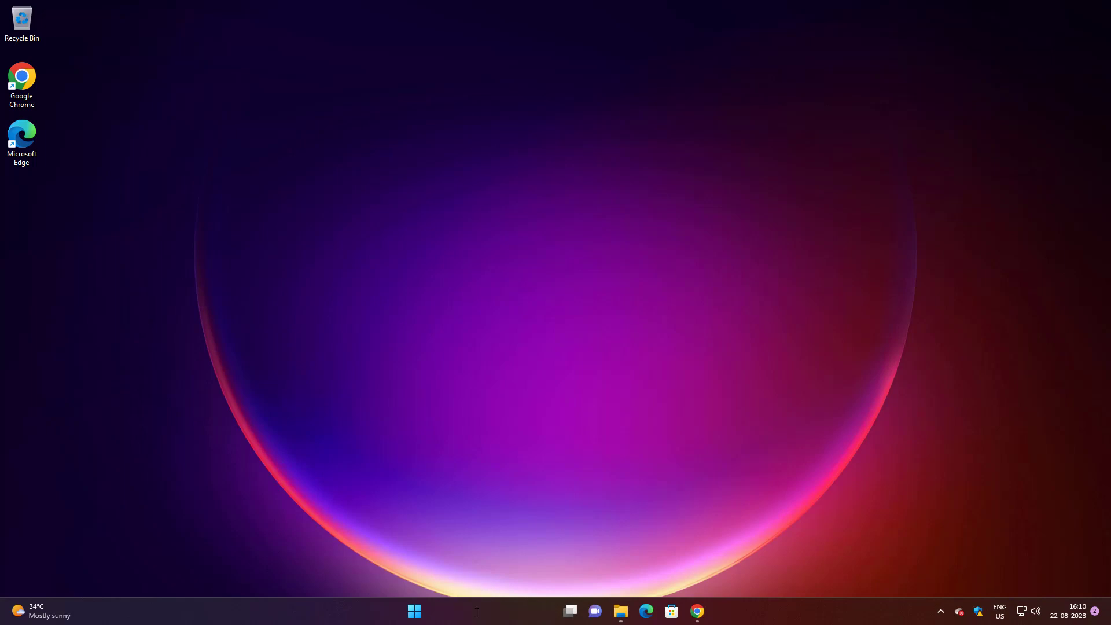
{"action": "type", "text": "advanced"}
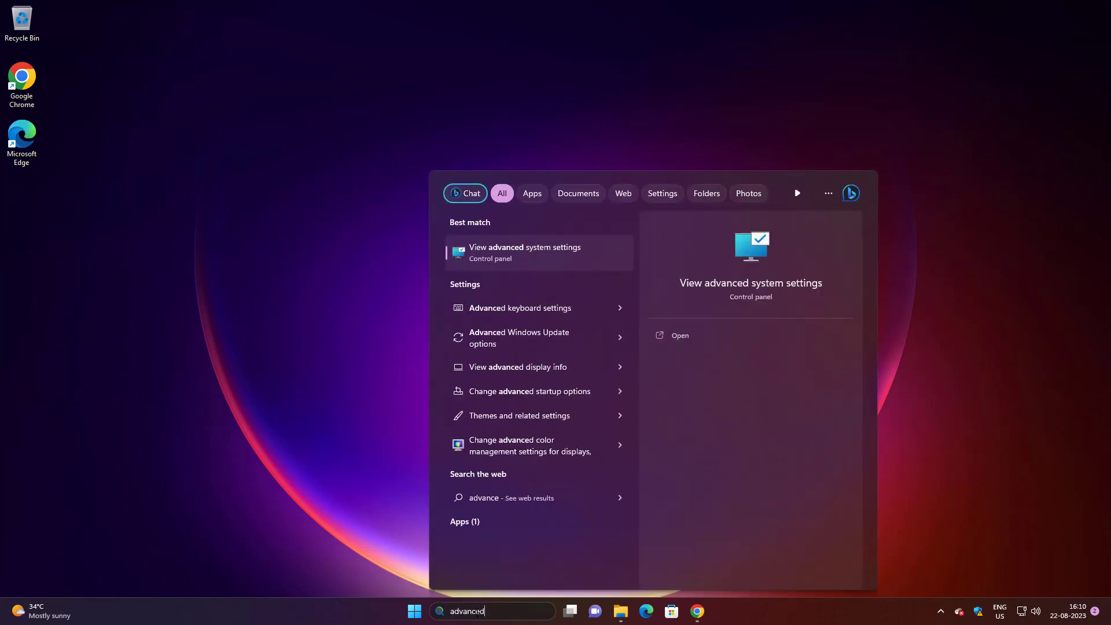
{"action": "type", "text": " system settings"}
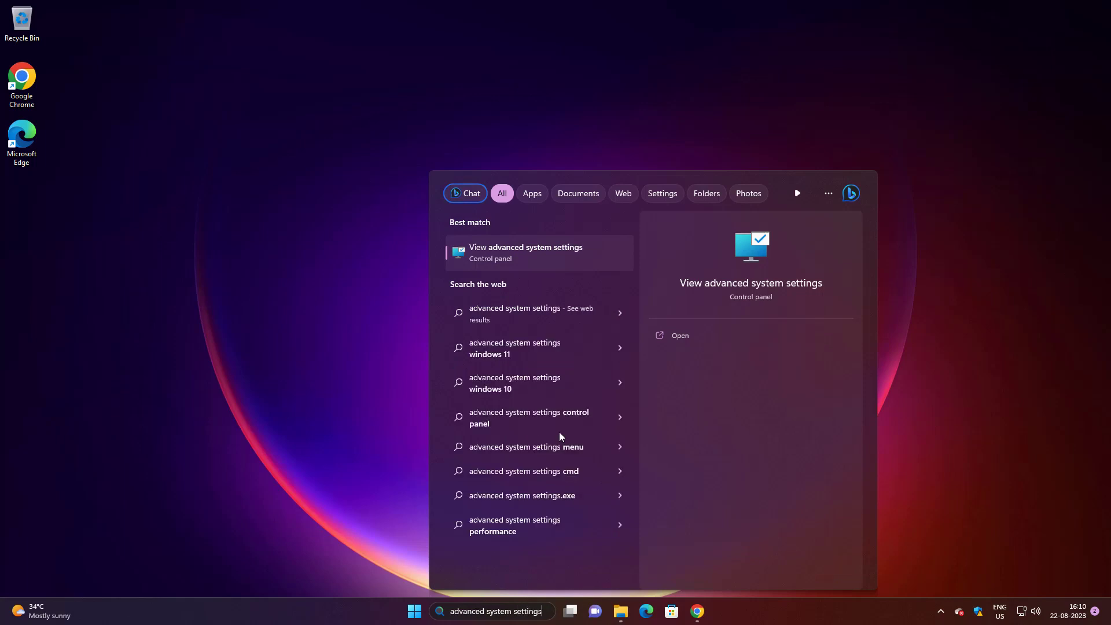
{"action": "left_click", "coordinate": [533, 254]}
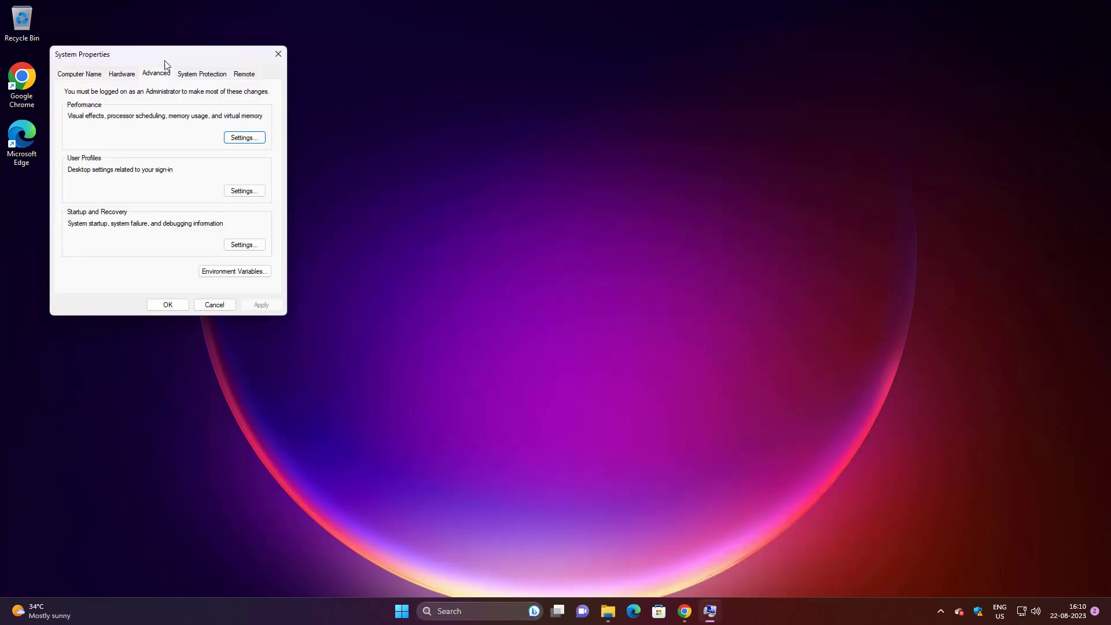
{"action": "left_click_drag", "start_coordinate": [165, 61], "coordinate": [574, 114]}
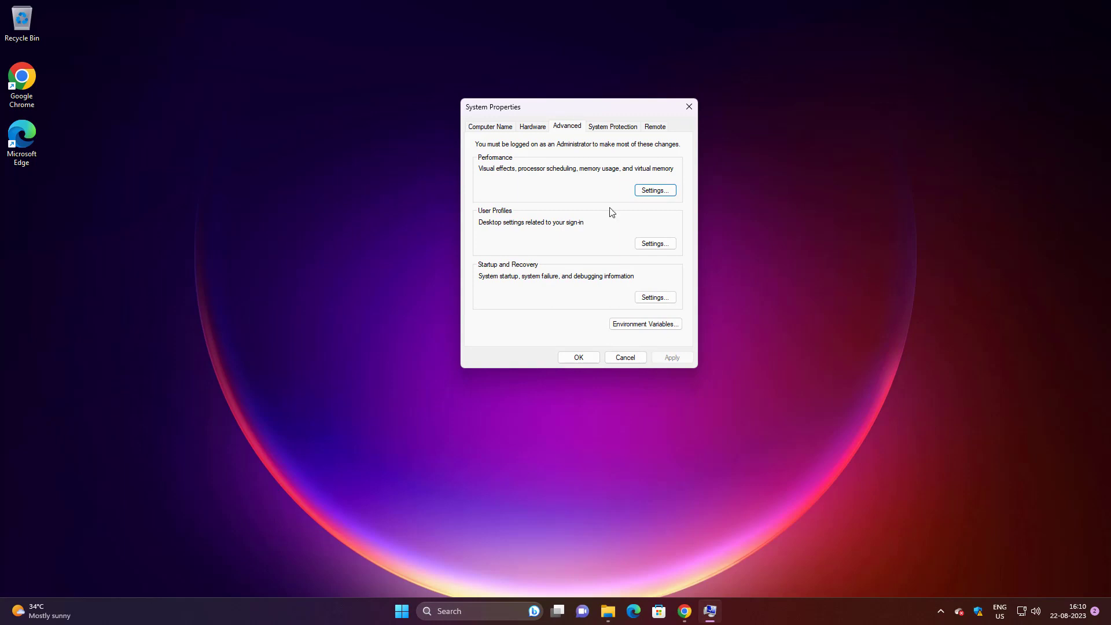
{"action": "left_click", "coordinate": [624, 327]}
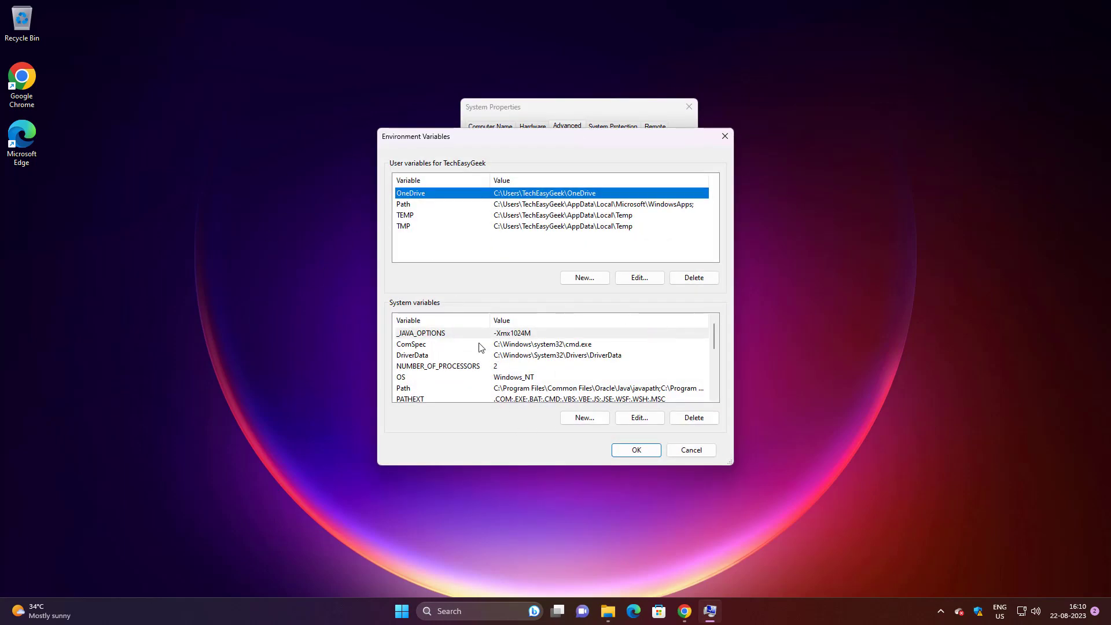
Add the copied path C:\Program Files\Java\jdk-20\bin as a new entry in the system Path variable and confirm the edit
{"action": "left_click", "coordinate": [486, 390]}
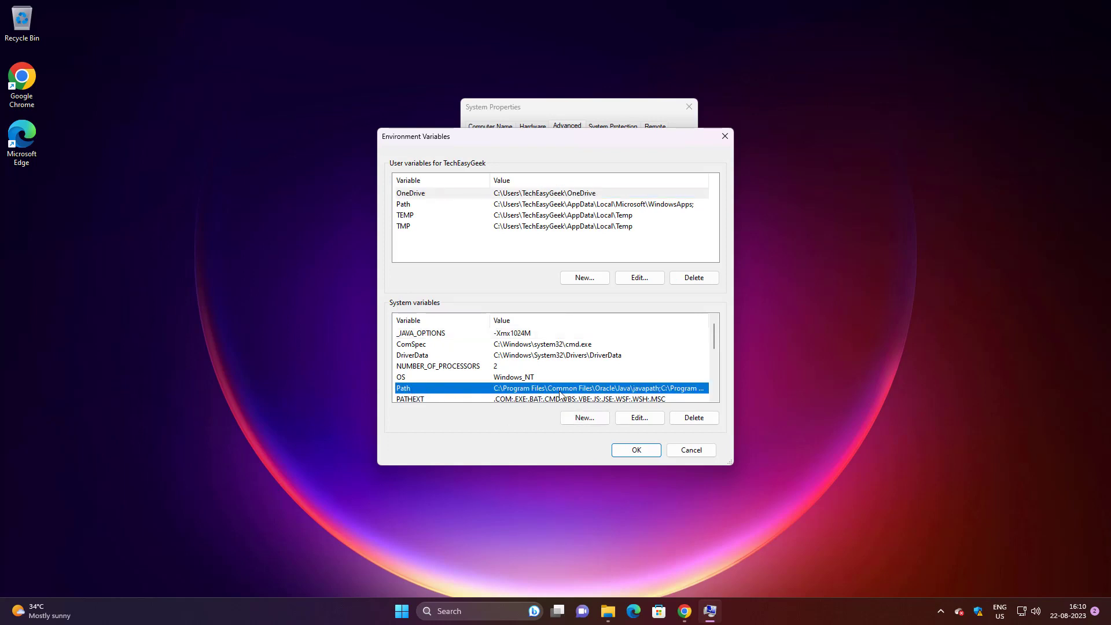
{"action": "left_click", "coordinate": [645, 423]}
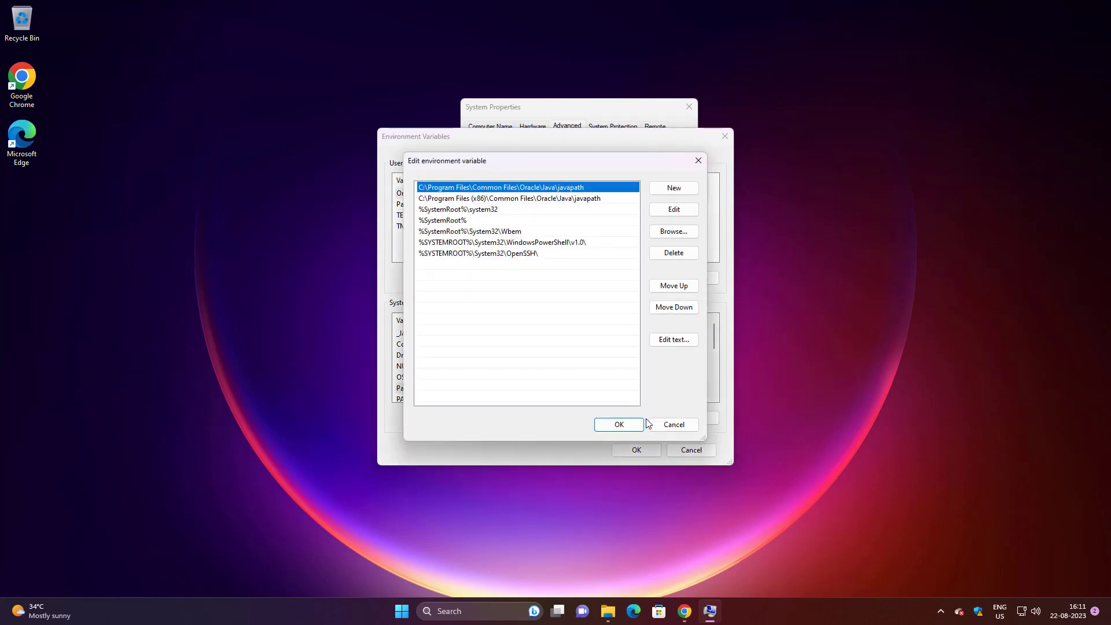
{"action": "left_click", "coordinate": [675, 189]}
{"action": "right_click", "coordinate": [425, 265]}
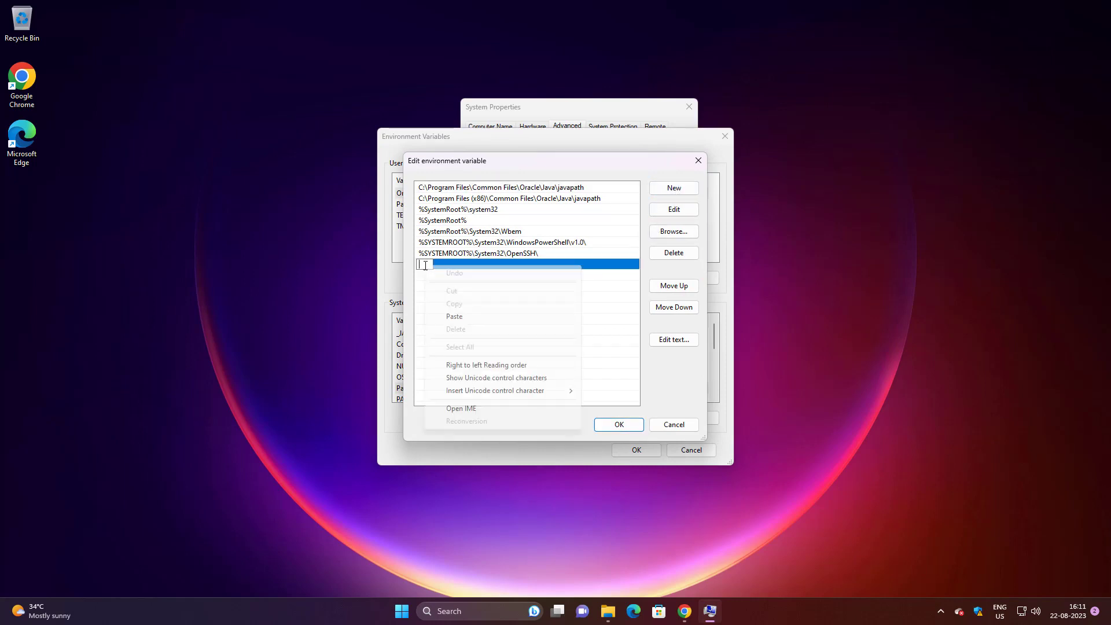
{"action": "left_click", "coordinate": [454, 317]}
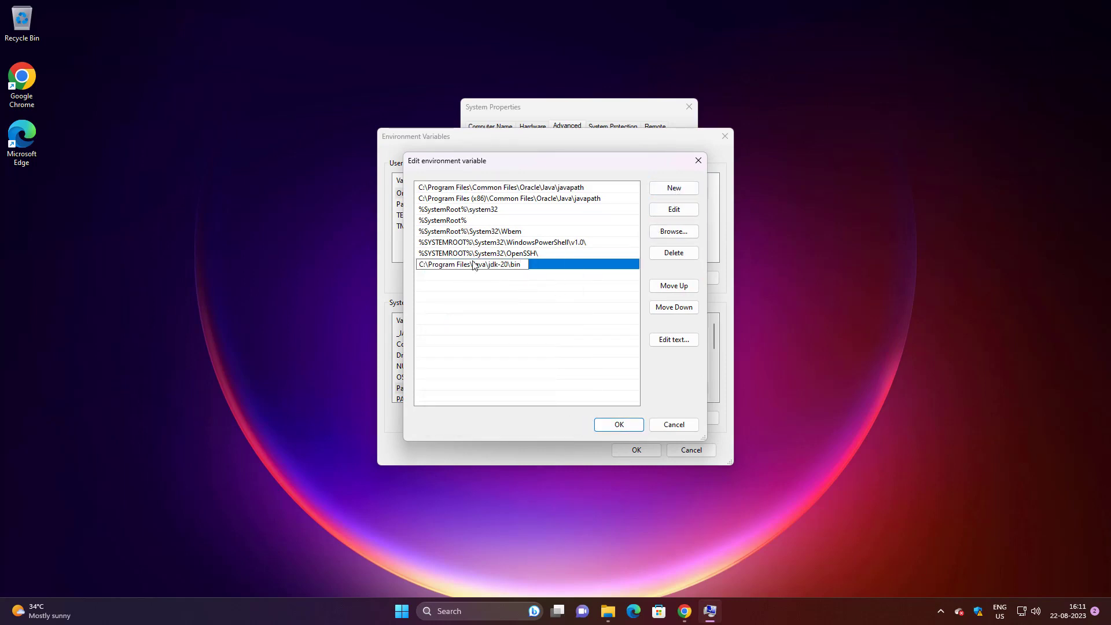
{"action": "left_click", "coordinate": [505, 292]}
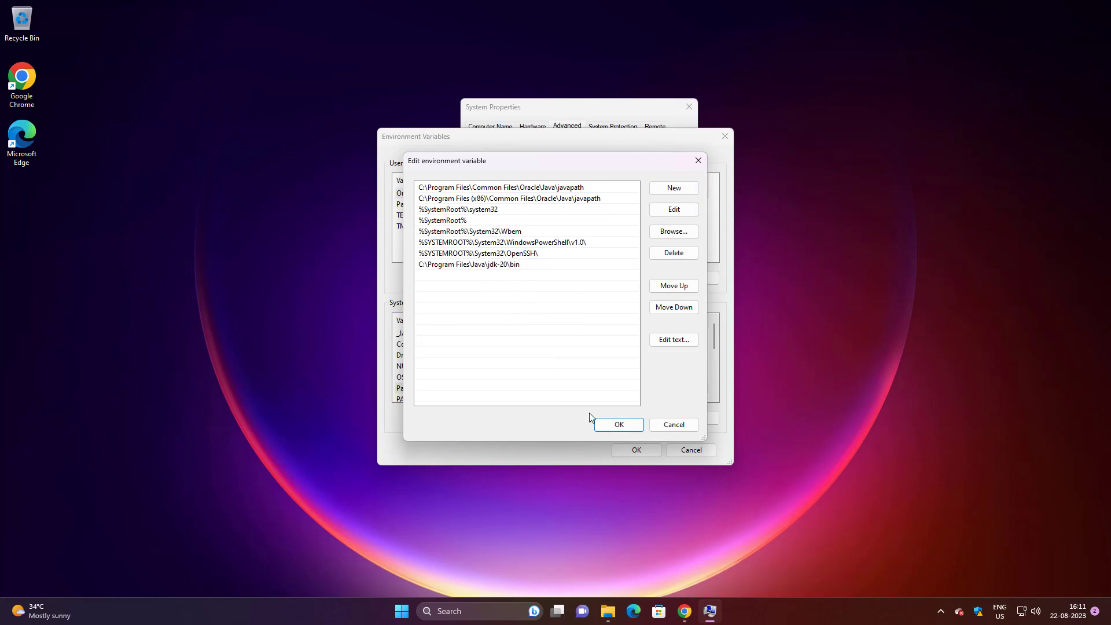
{"action": "left_click", "coordinate": [608, 423]}
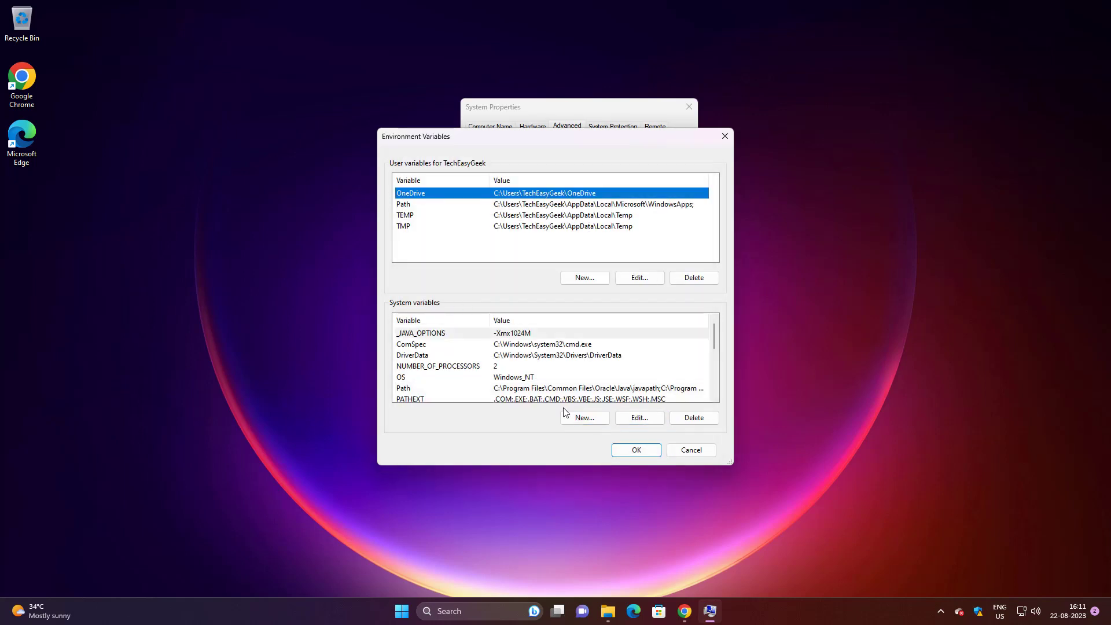
Create the system variable JAVA_HOME with the folder C:\Program Files\Java\jdk-20 as its value, and save and close the system settings dialogs
{"action": "left_click", "coordinate": [583, 418]}
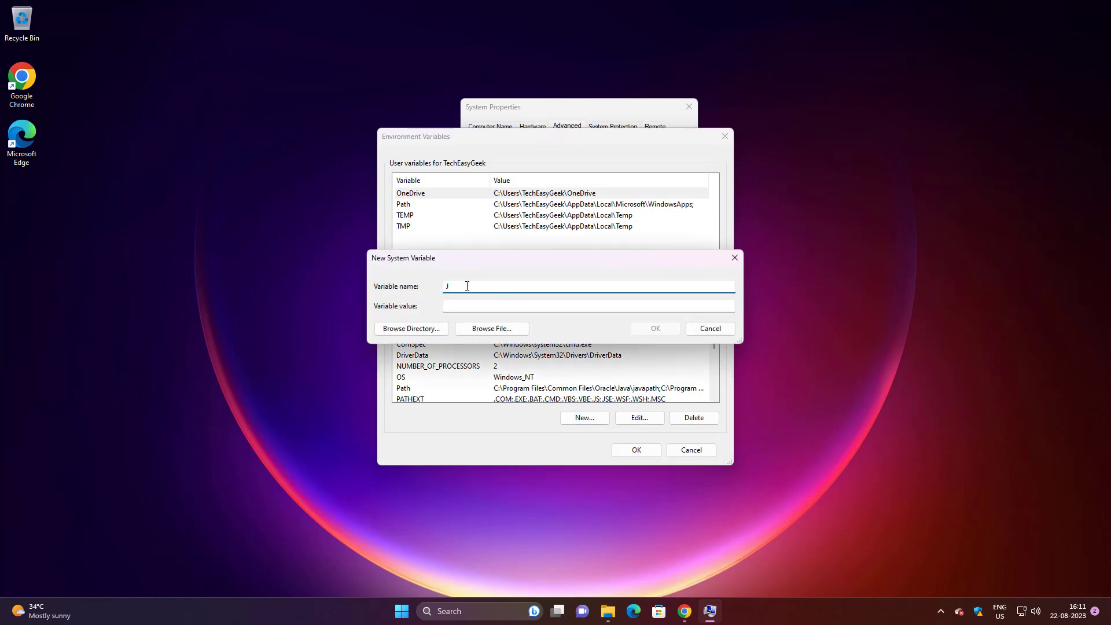
{"action": "type", "text": "JAVA_"}
{"action": "left_click", "coordinate": [438, 333]}
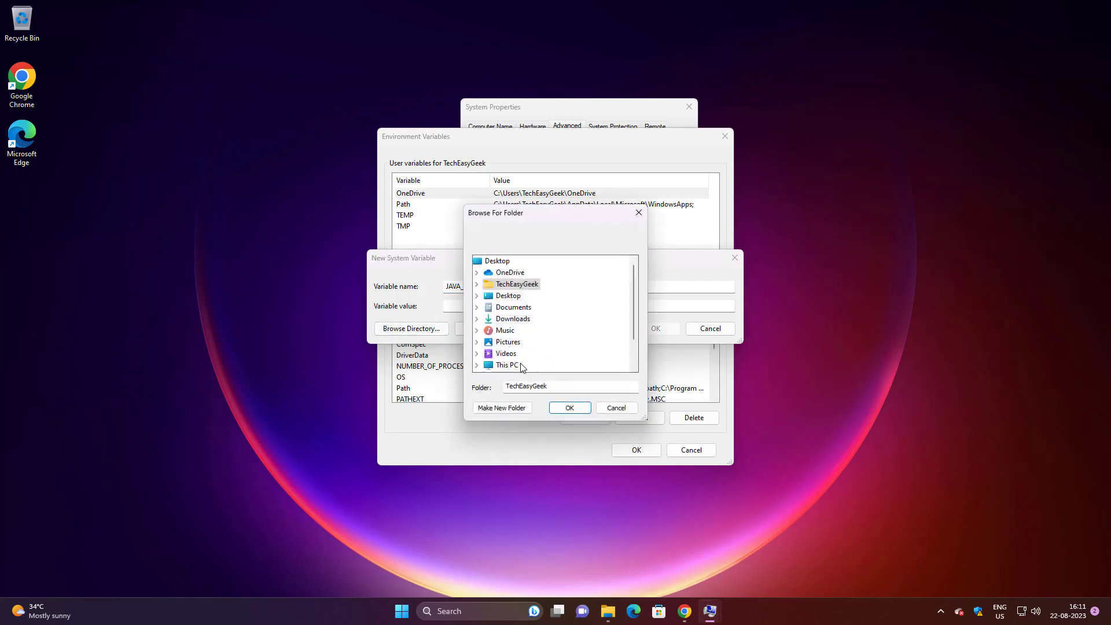
{"action": "left_click", "coordinate": [521, 366]}
{"action": "left_click", "coordinate": [535, 354]}
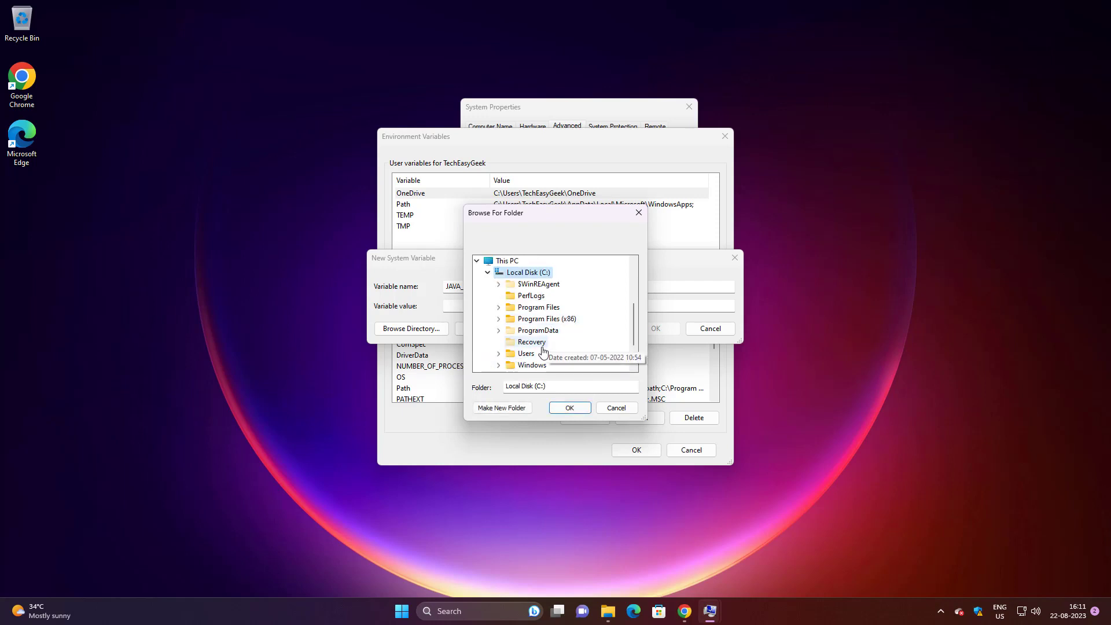
{"action": "double_click", "coordinate": [546, 311]}
{"action": "double_click", "coordinate": [539, 308]}
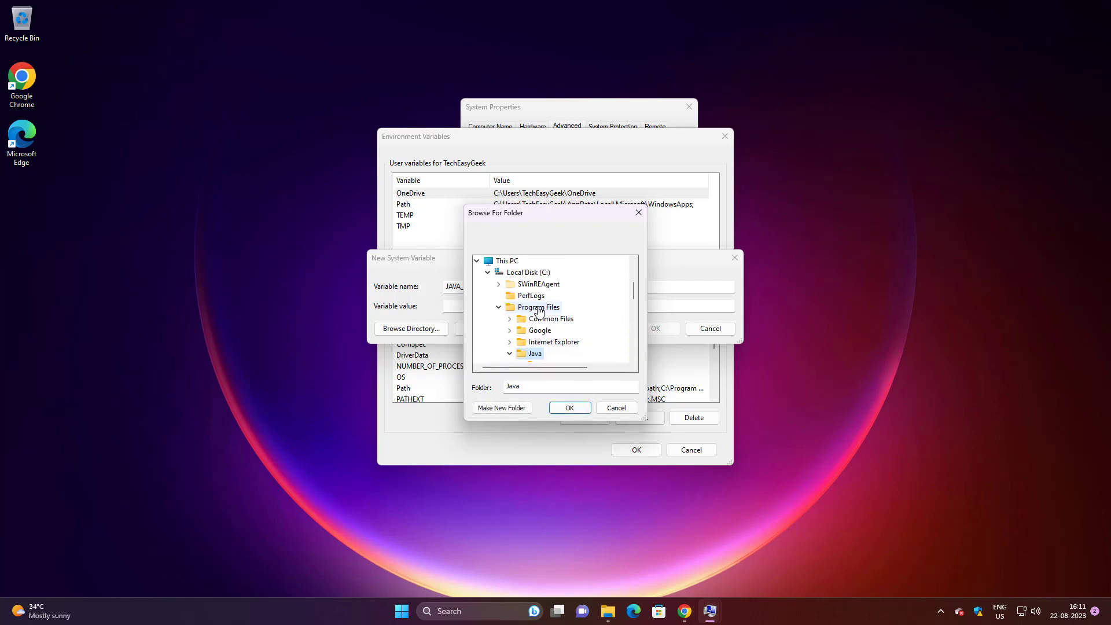
{"action": "scroll", "coordinate": [589, 357], "scroll_direction": "down", "scroll_amount": 2}
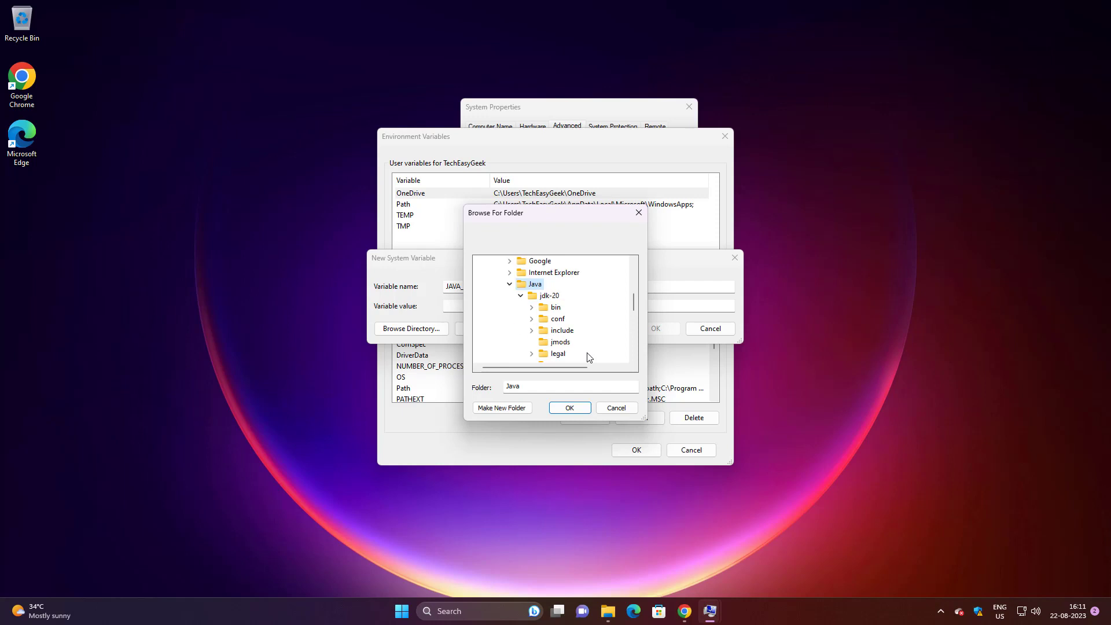
{"action": "left_click", "coordinate": [550, 296]}
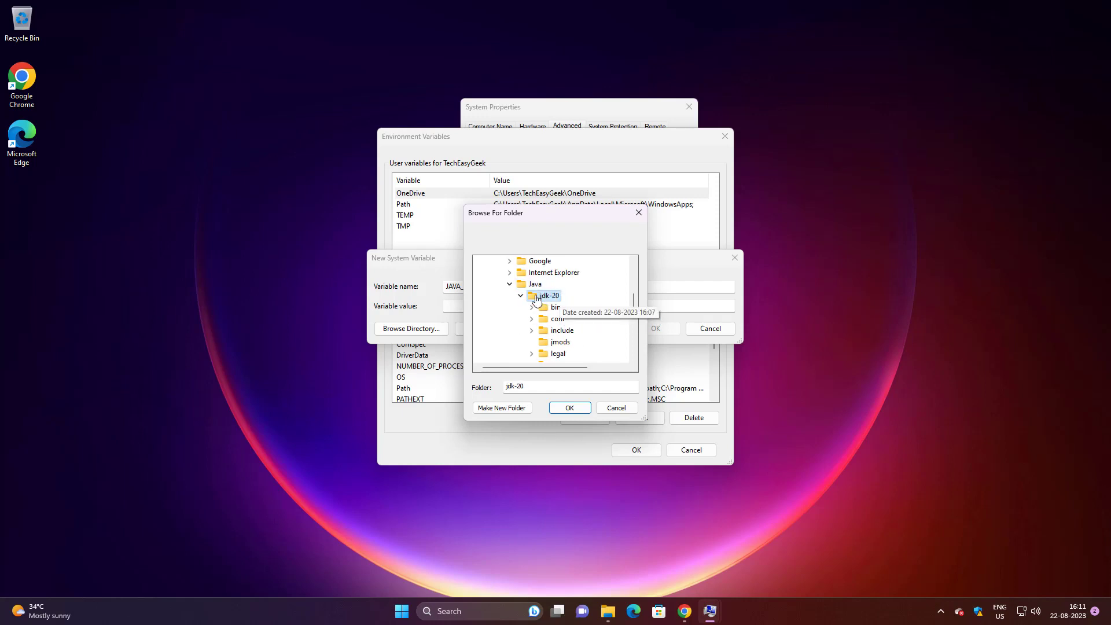
{"action": "left_click", "coordinate": [570, 408]}
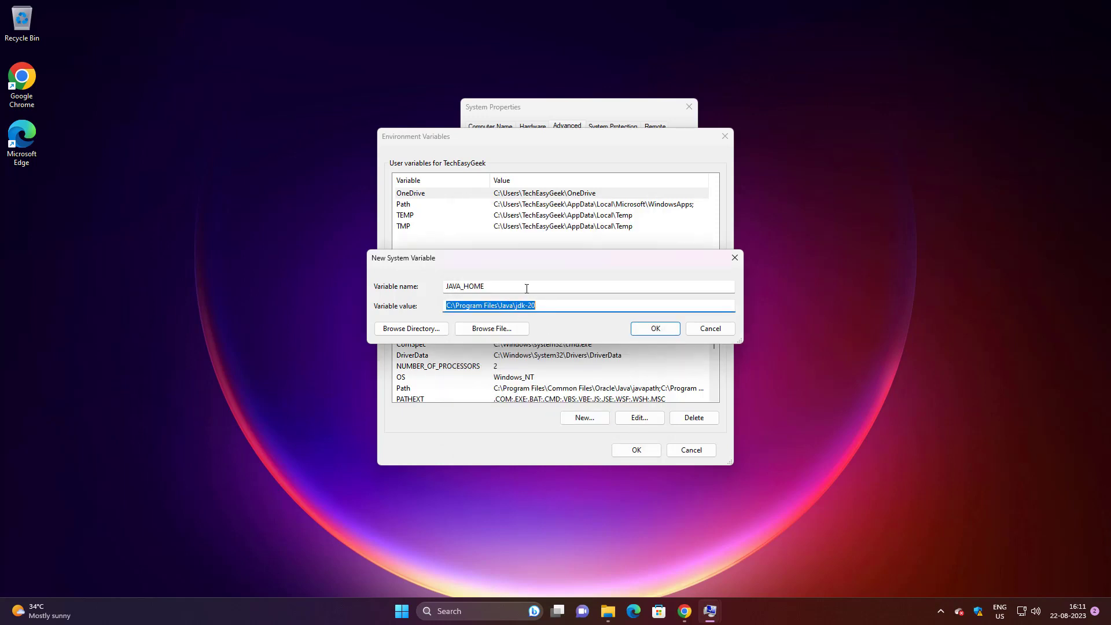
{"action": "left_click", "coordinate": [655, 334]}
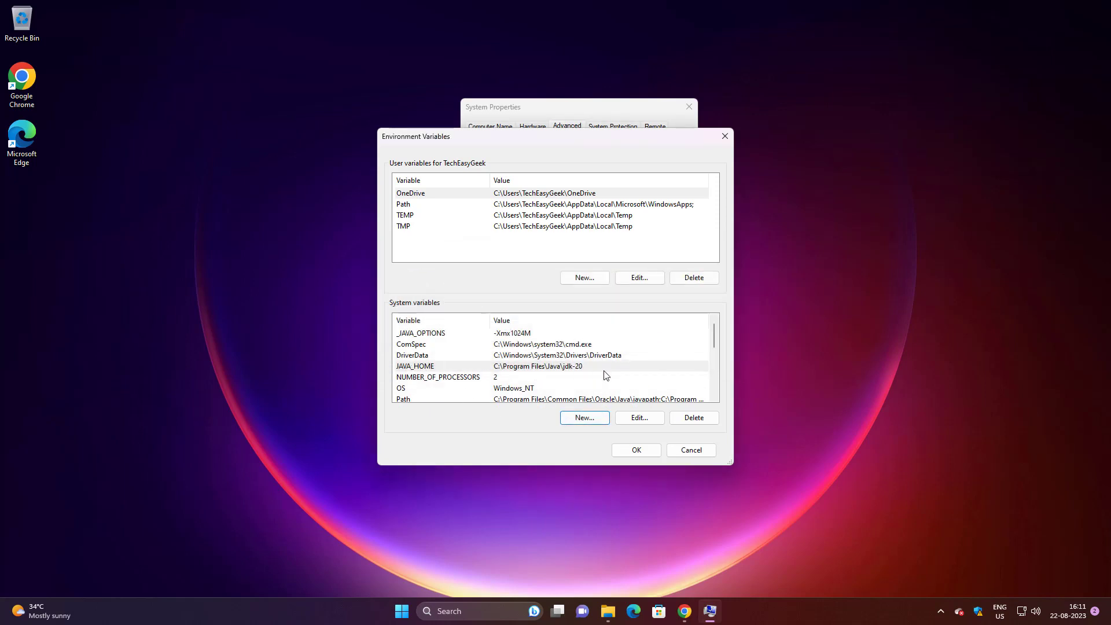
{"action": "left_click", "coordinate": [642, 453]}
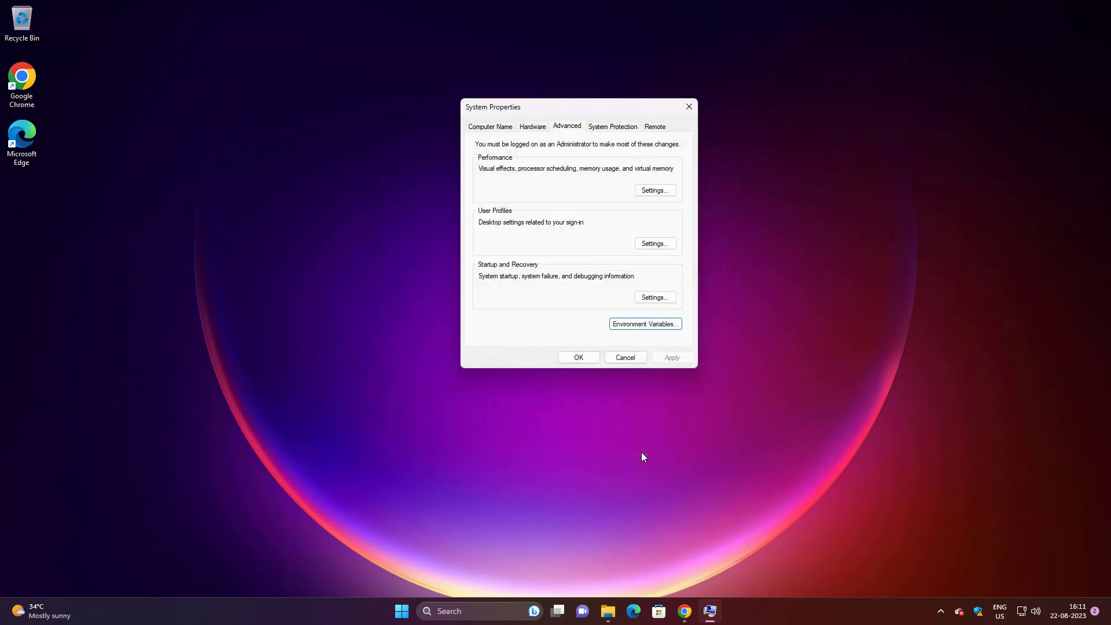
{"action": "left_click", "coordinate": [579, 357]}
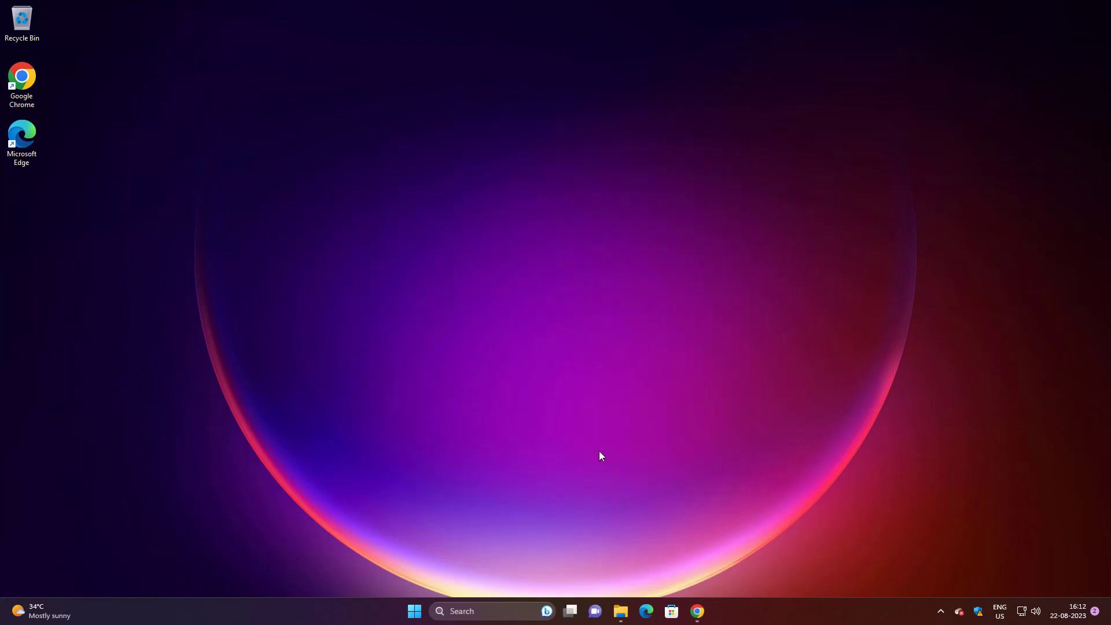
{"action": "left_click", "coordinate": [457, 615]}
{"action": "type", "text": "CM"}
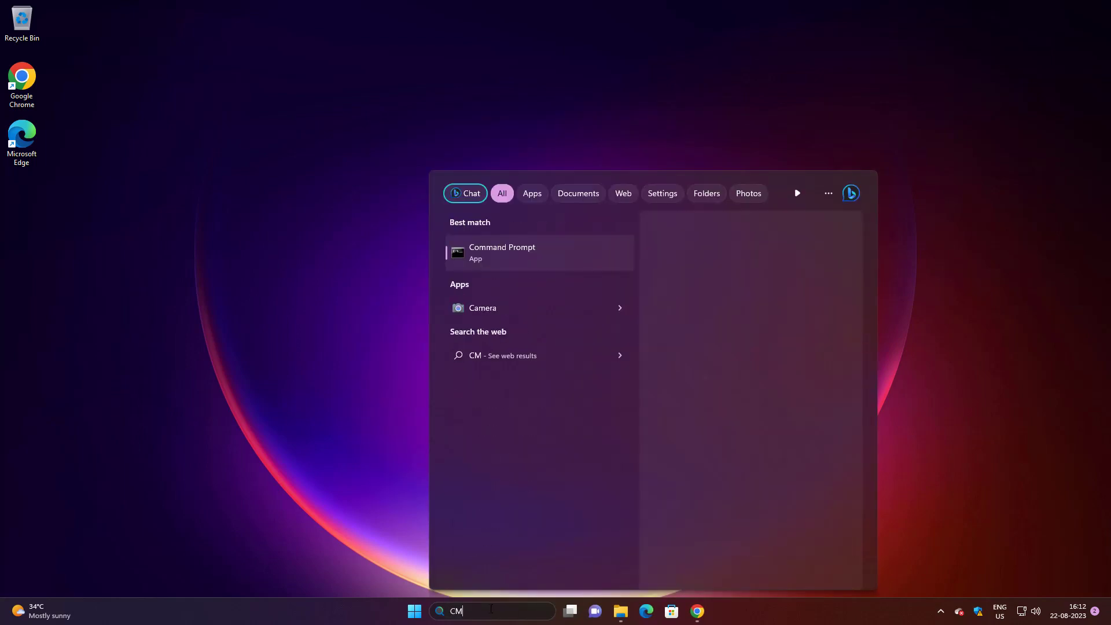
{"action": "key", "text": "BackSpace"}
{"action": "key", "text": "BackSpace"}
{"action": "type", "text": "cm"}
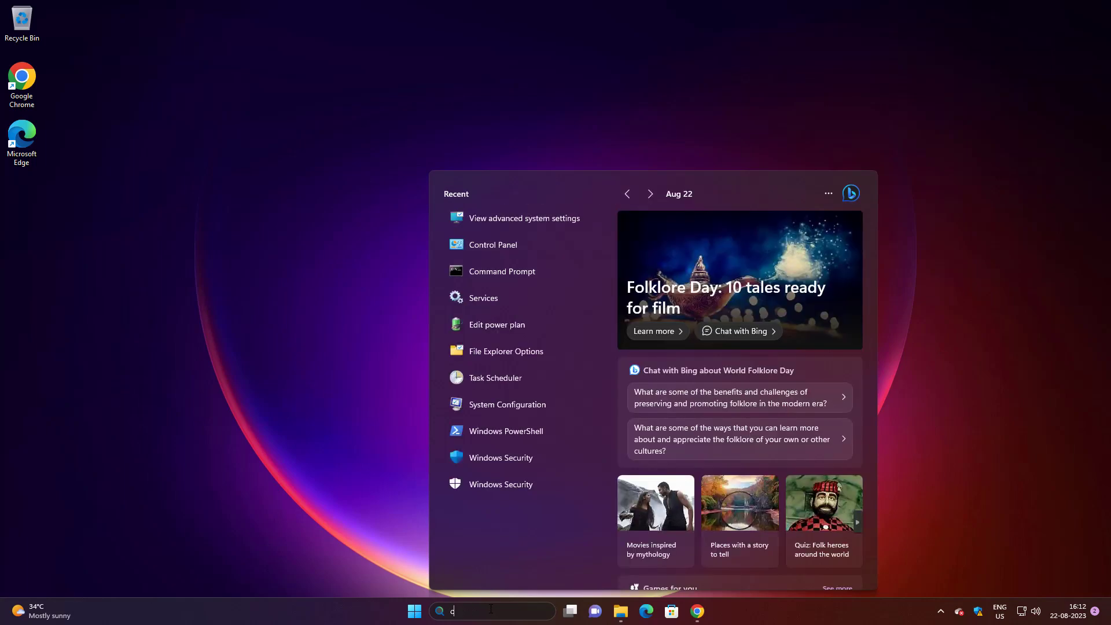
{"action": "key", "text": "BackSpace"}
{"action": "key", "text": "BackSpace"}
{"action": "key", "text": "Escape"}
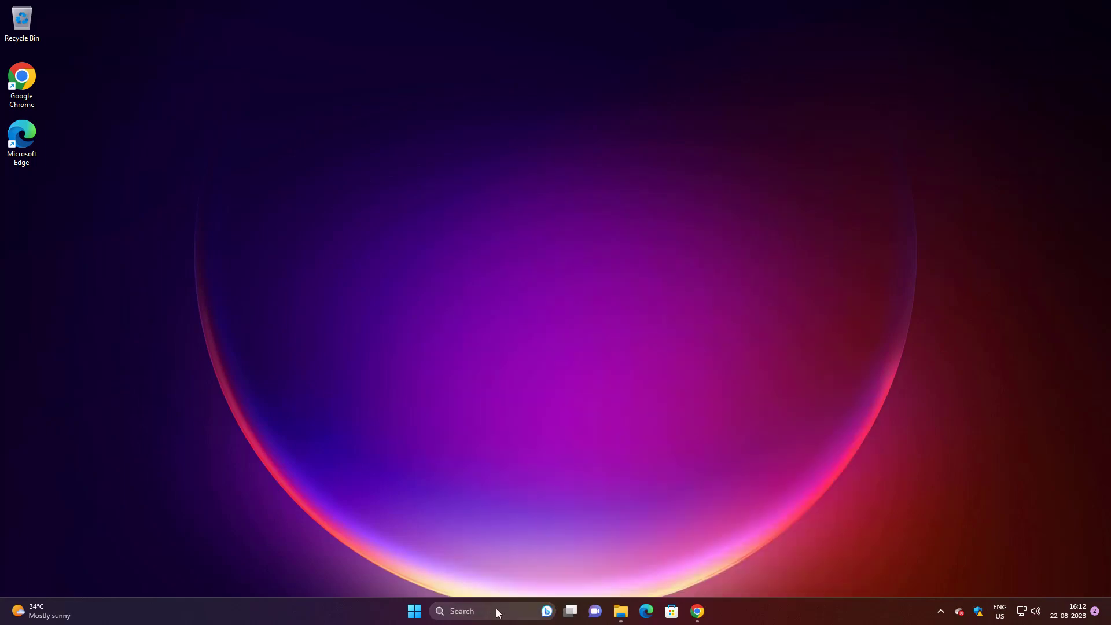
Search Windows for cmd and run Command Prompt as administrator, allowing it to make changes
{"action": "left_click", "coordinate": [493, 615]}
{"action": "type", "text": "cmd"}
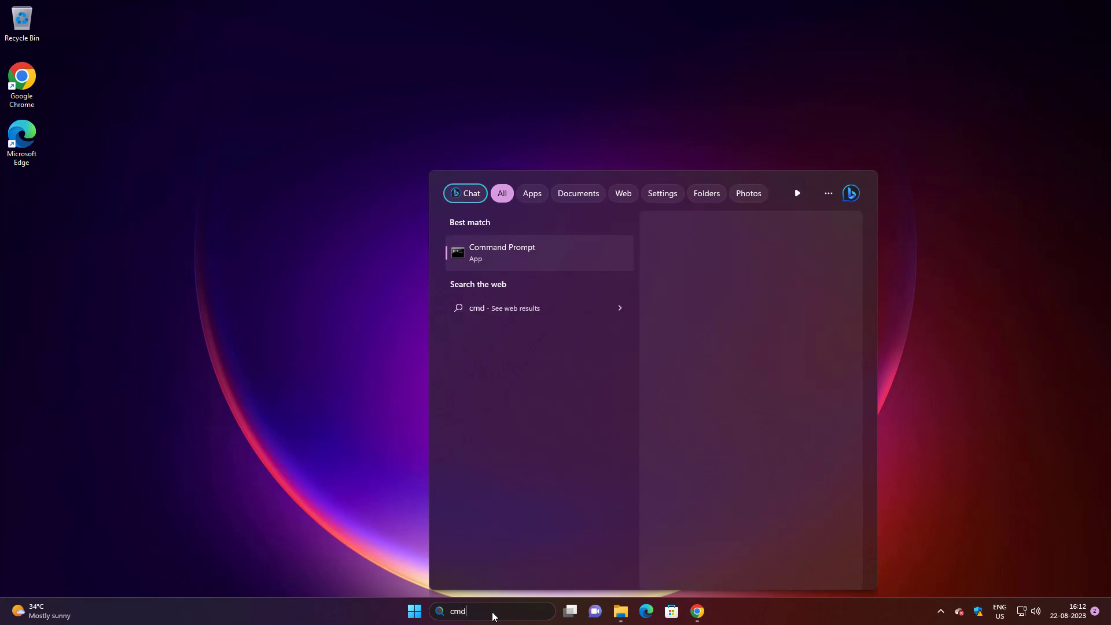
{"action": "right_click", "coordinate": [543, 250]}
{"action": "left_click", "coordinate": [560, 257]}
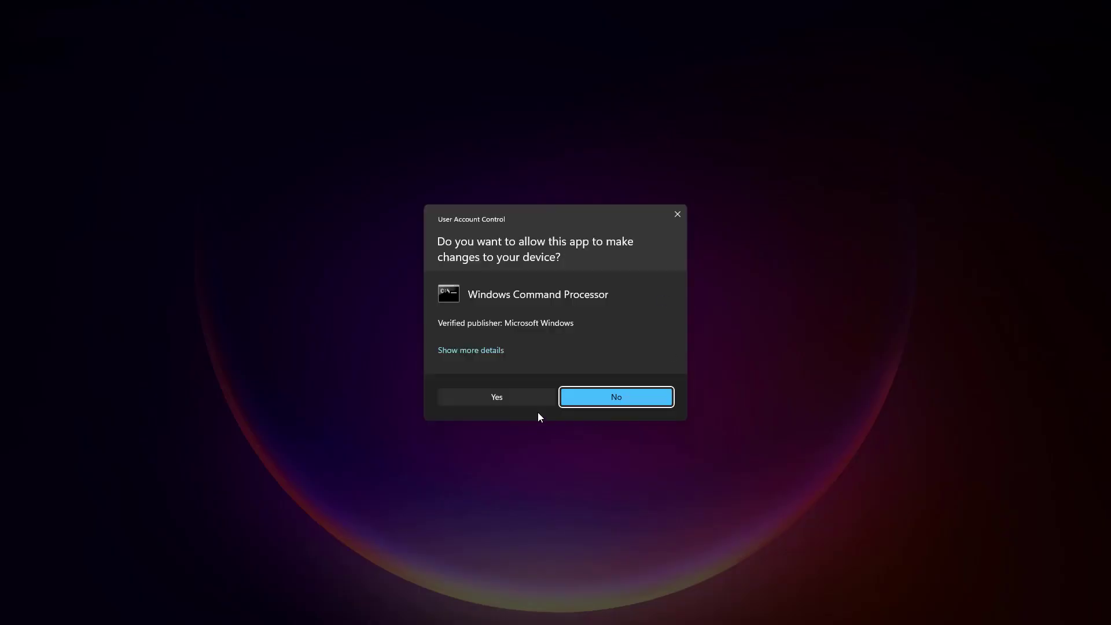
{"action": "left_click", "coordinate": [525, 398]}
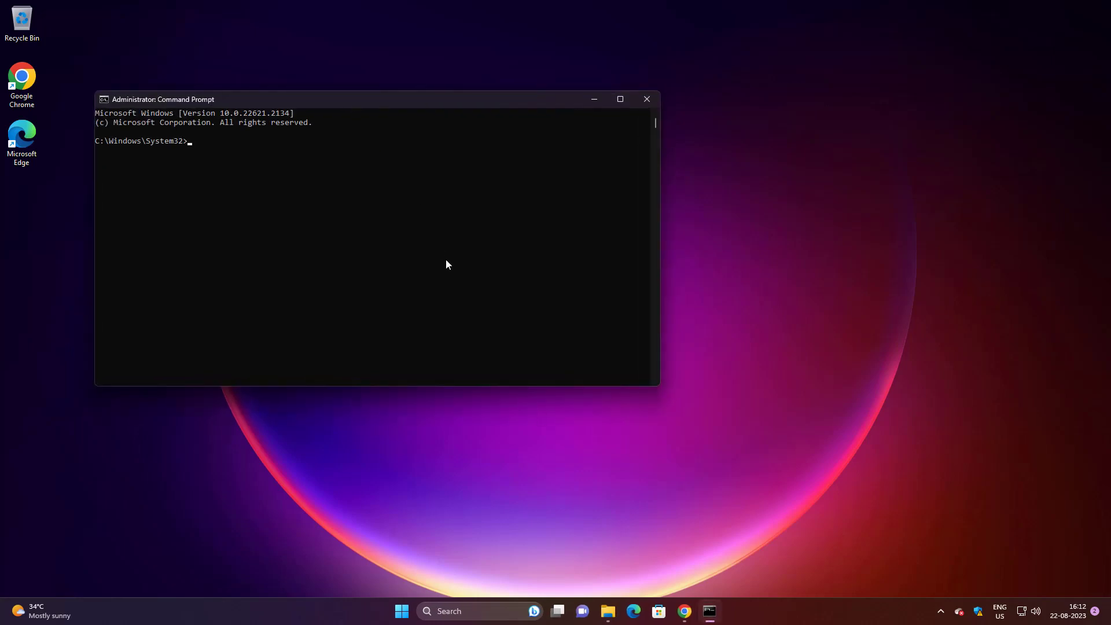
Check the installed Java compiler version with javac -version, highlight the version line and close Command Prompt
{"action": "type", "text": "javac -version"}
{"action": "key", "text": "Return"}
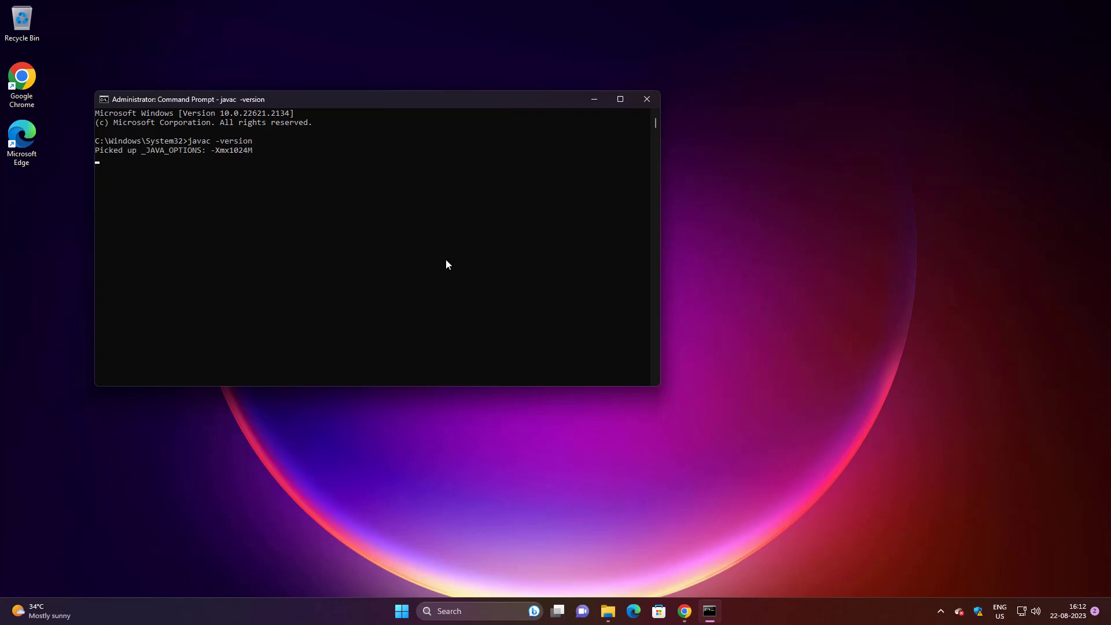
{"action": "left_click", "coordinate": [156, 164]}
{"action": "left_click_drag", "start_coordinate": [121, 165], "coordinate": [96, 165]}
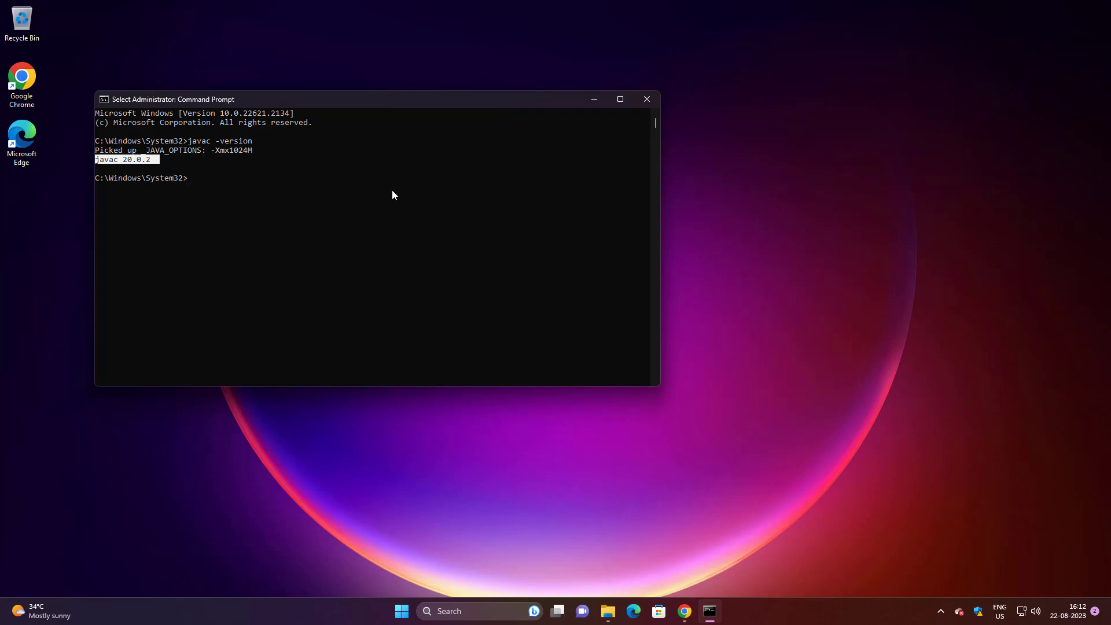
{"action": "left_click", "coordinate": [646, 100]}
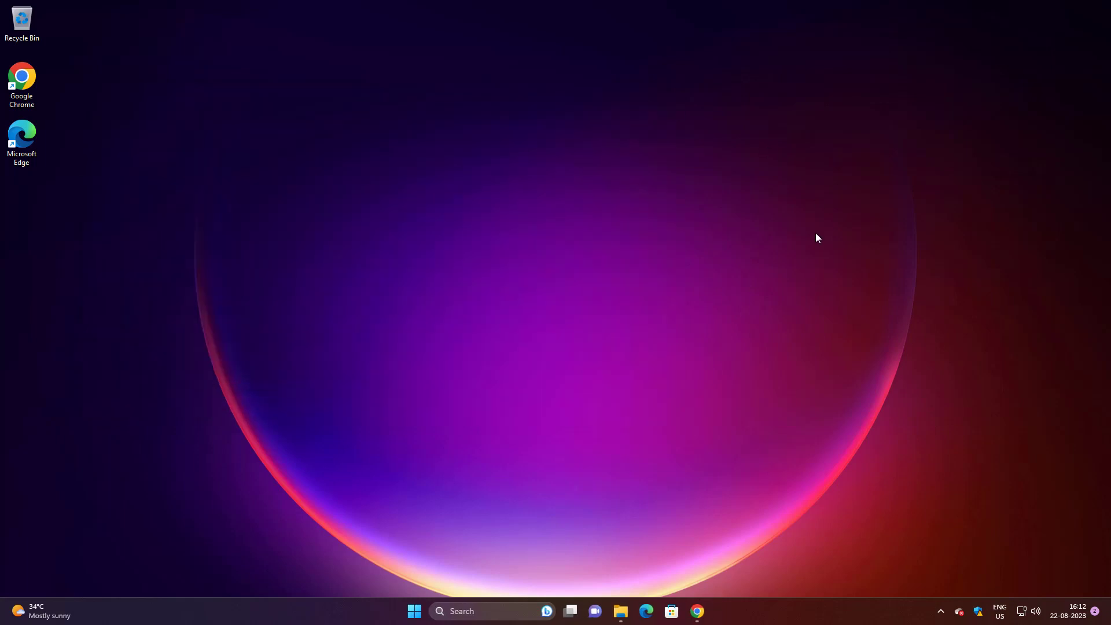